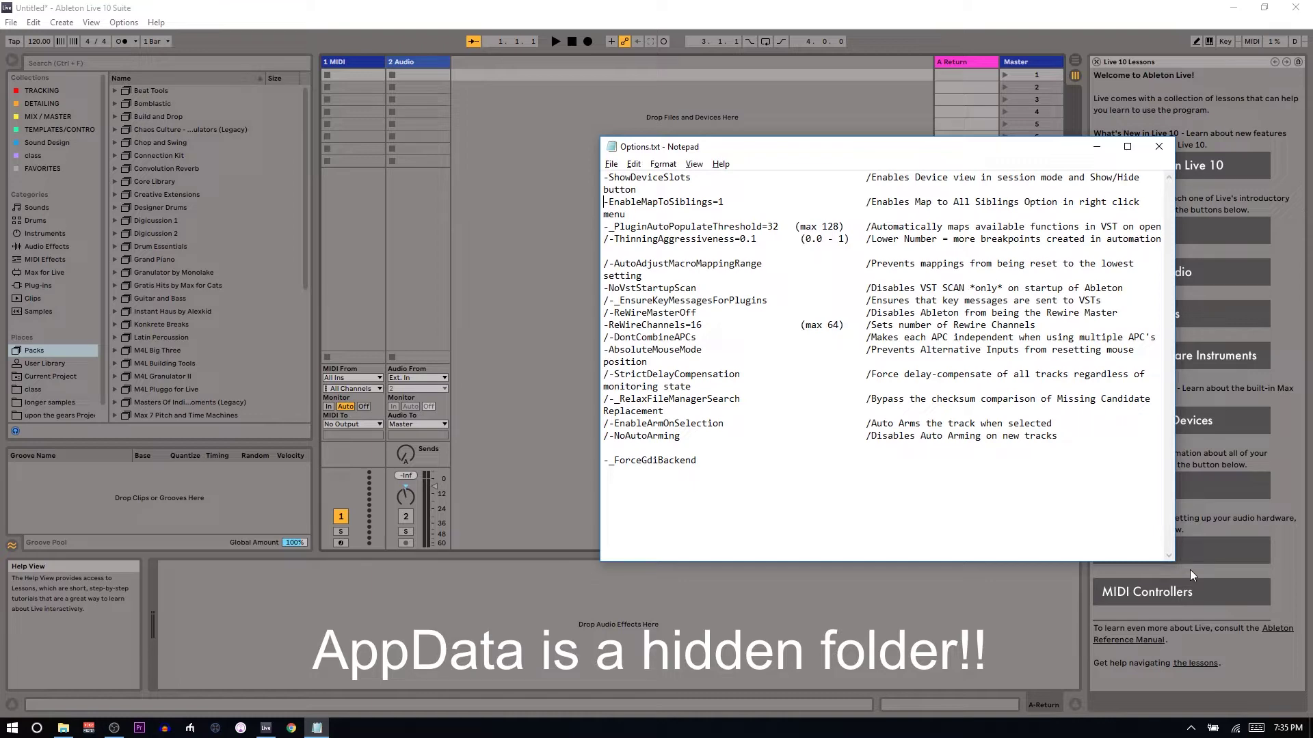
Switch from Notepad to the File Explorer window showing Live's Preferences folder with Options.txt
key("alt+Tab")
key("alt+Tab")
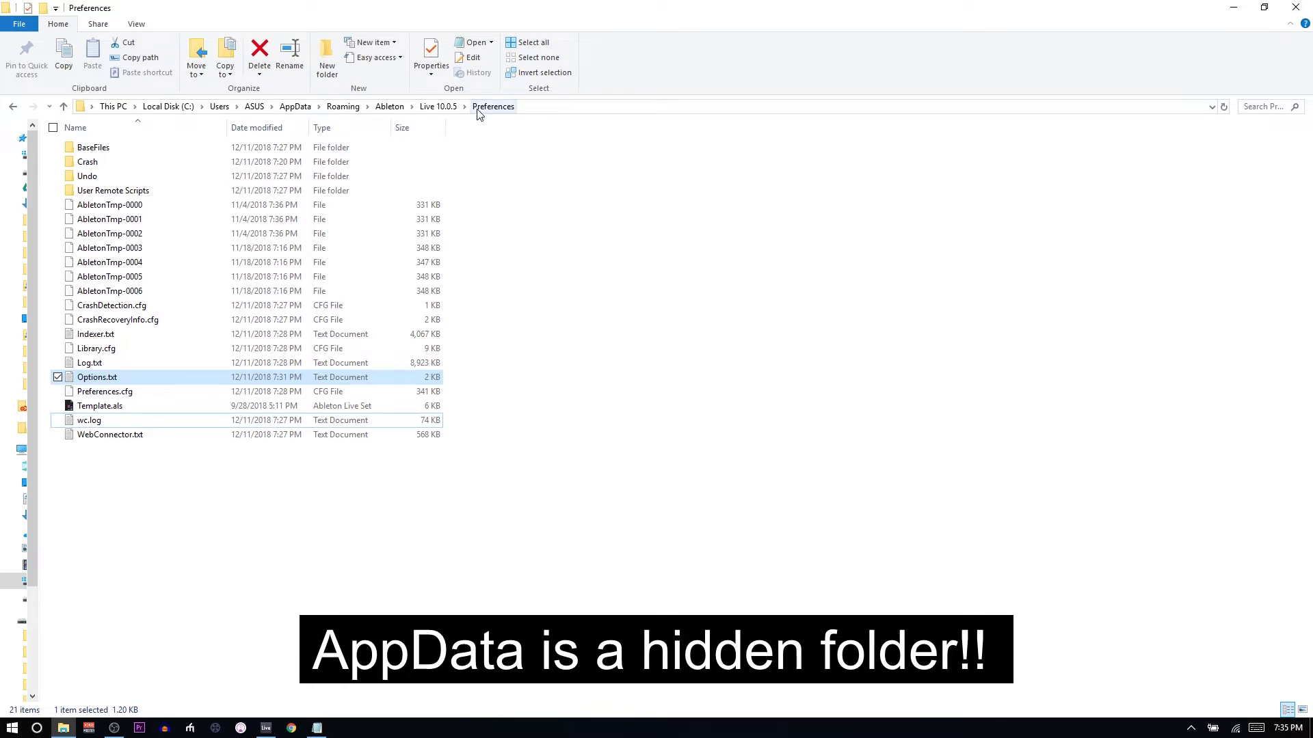
left_click(116, 377)
left_click(67, 380)
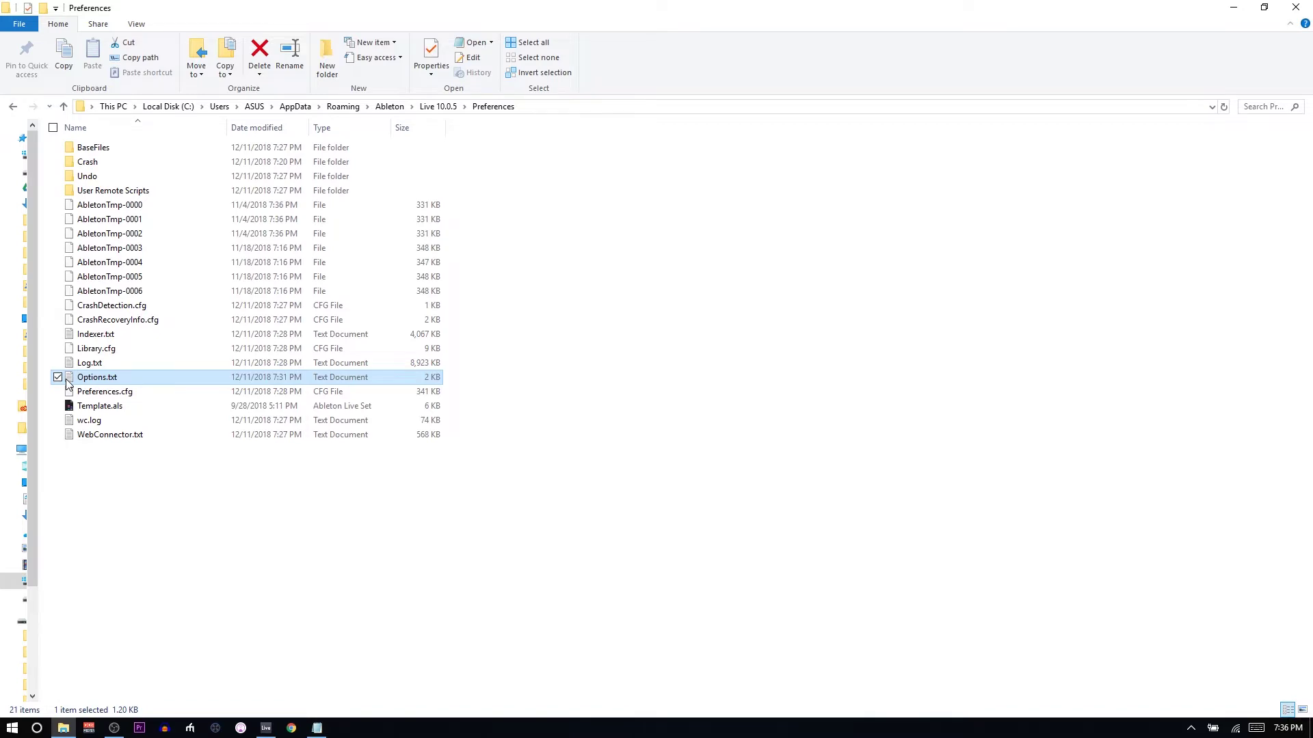
key("alt+Tab")
Back in Live, load Auto Filter, Cabinet, Dynamic Tube and EQ Three from Audio Effects onto return track A
key("alt+Tab")
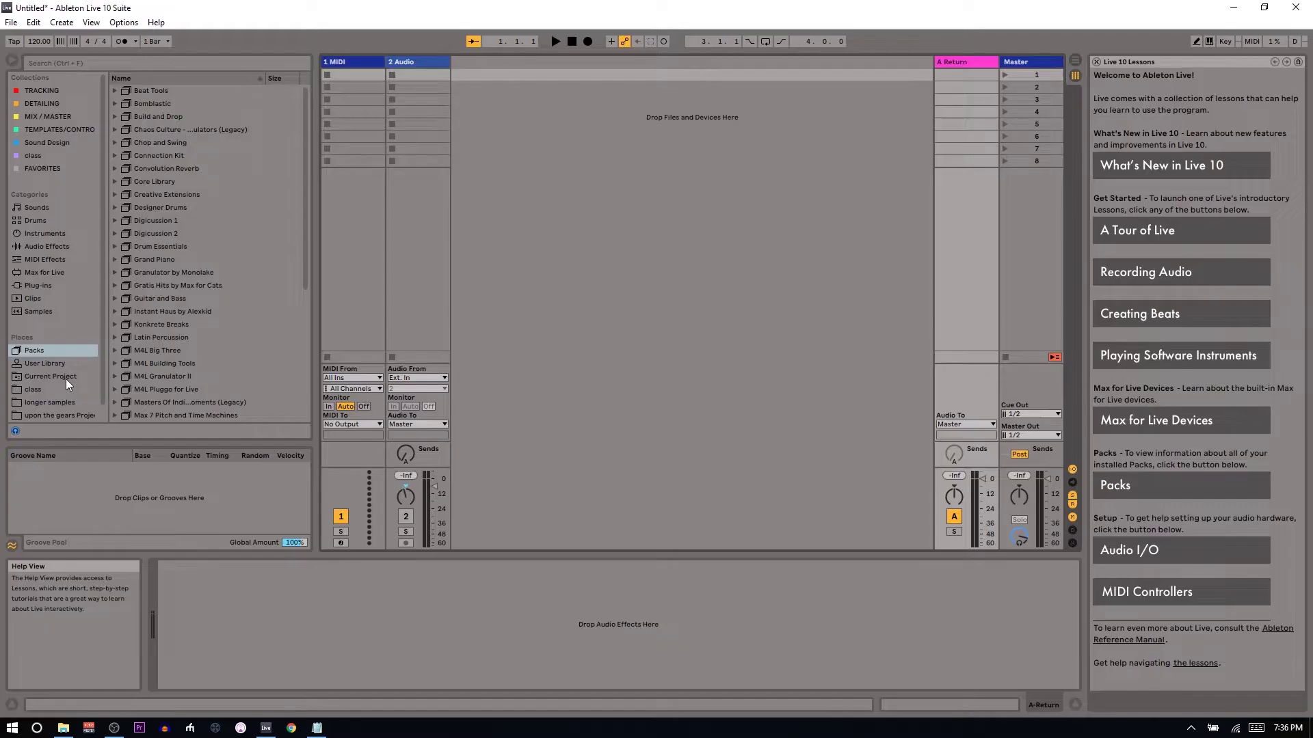
key("alt+Tab")
key("alt+Tab")
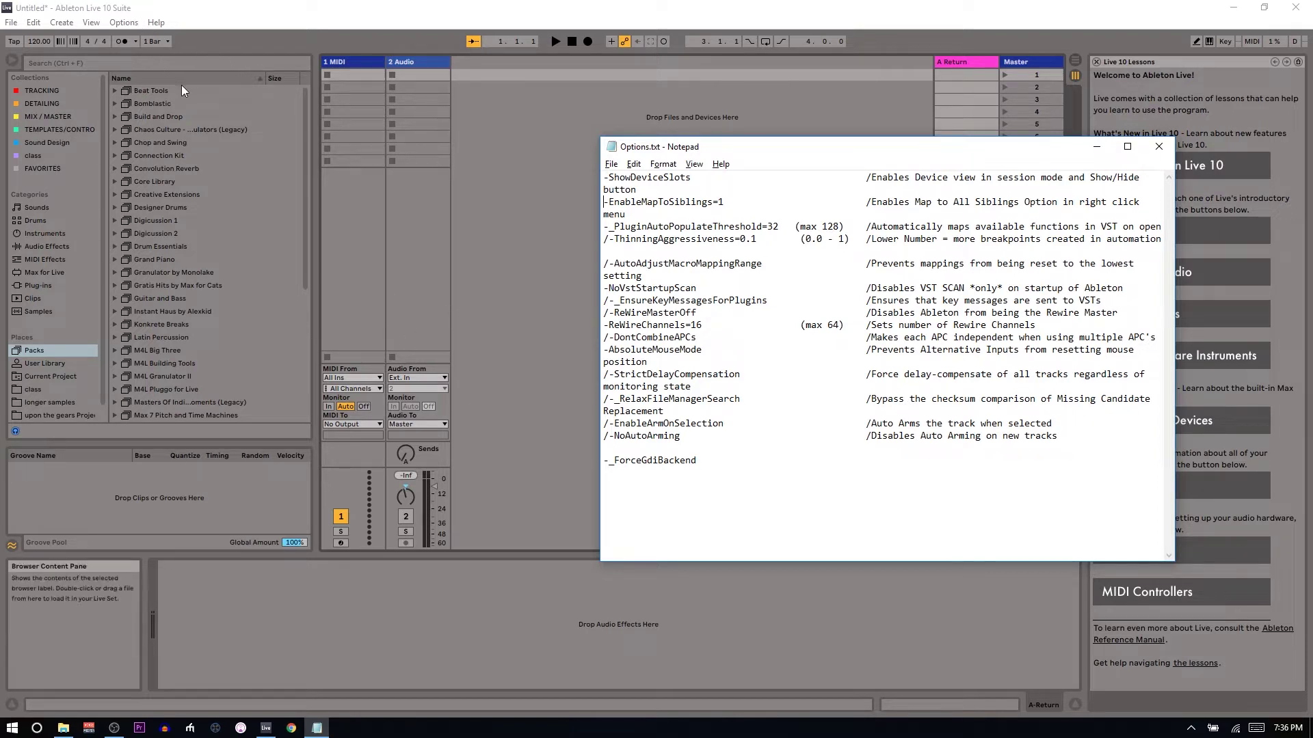
left_click(45, 246)
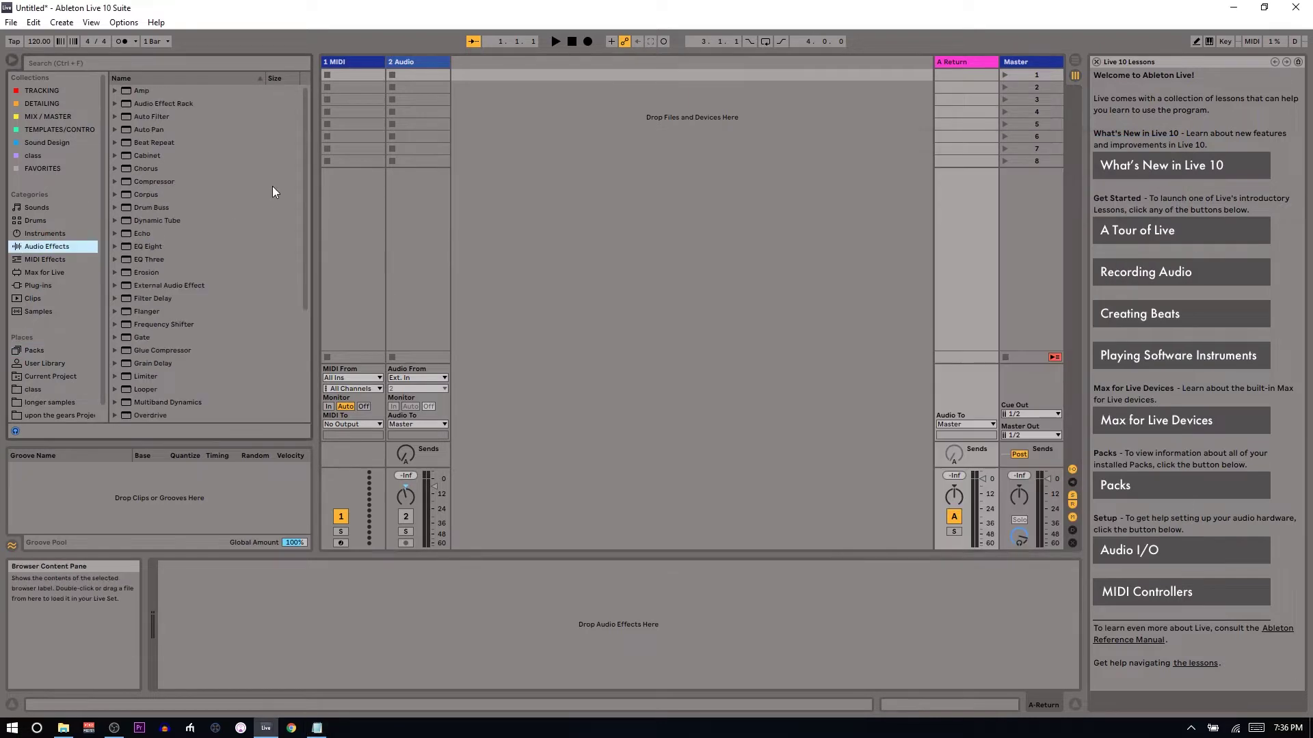
double_click(151, 116)
double_click(158, 158)
double_click(156, 220)
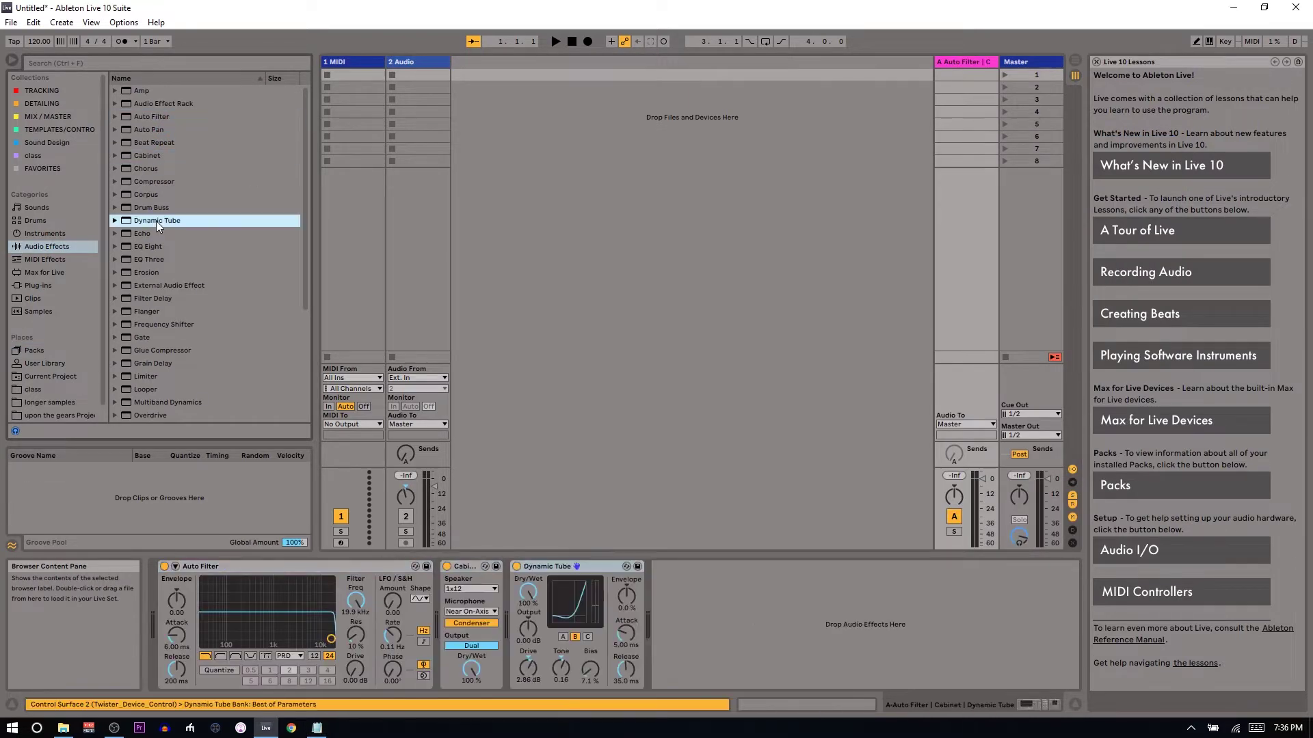
double_click(154, 258)
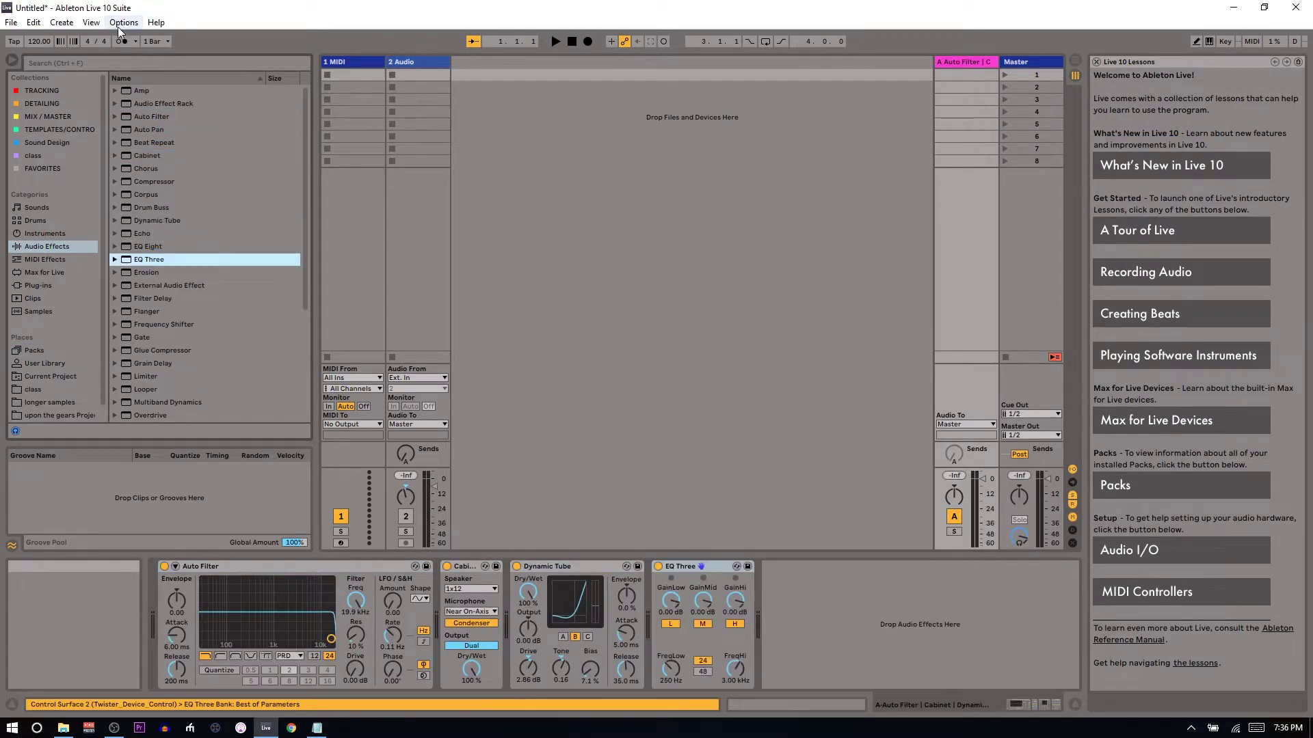
Enable View > Device Slots in the mixer and select return track A
left_click(91, 22)
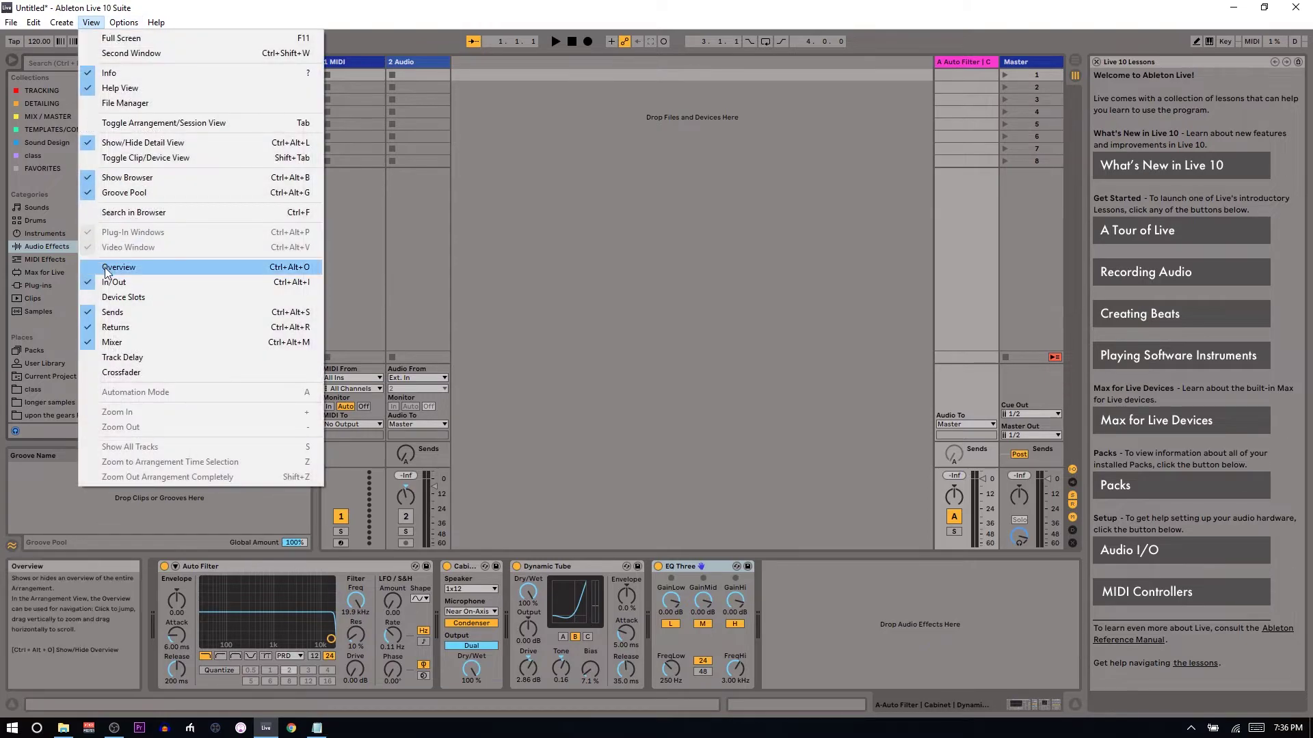
left_click(124, 302)
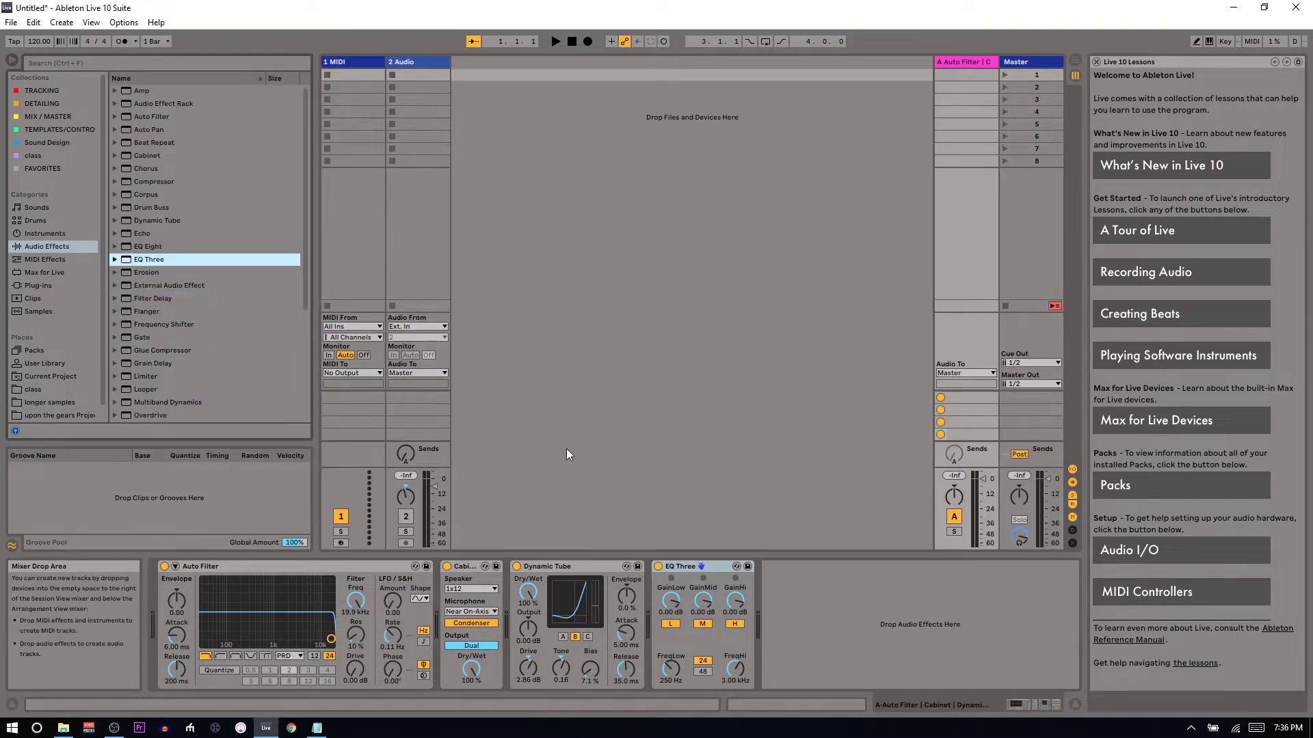
left_click(434, 406)
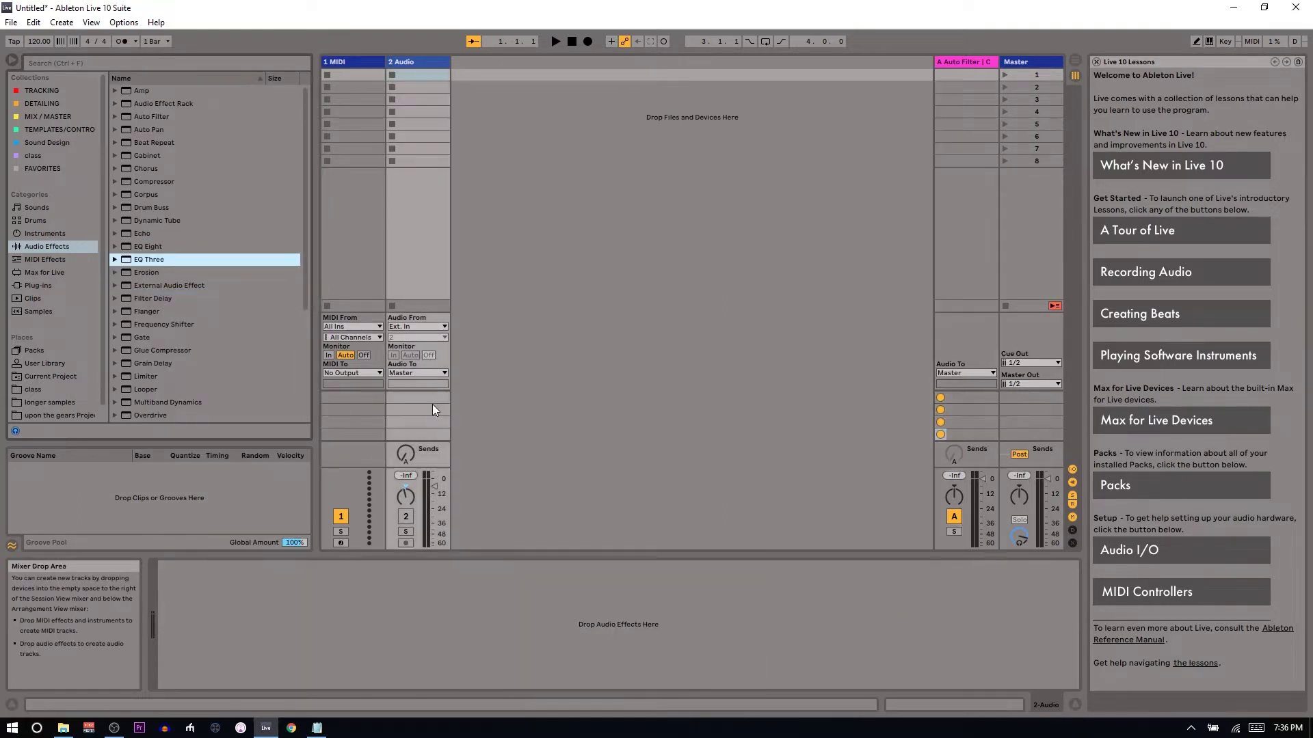
left_click(359, 74)
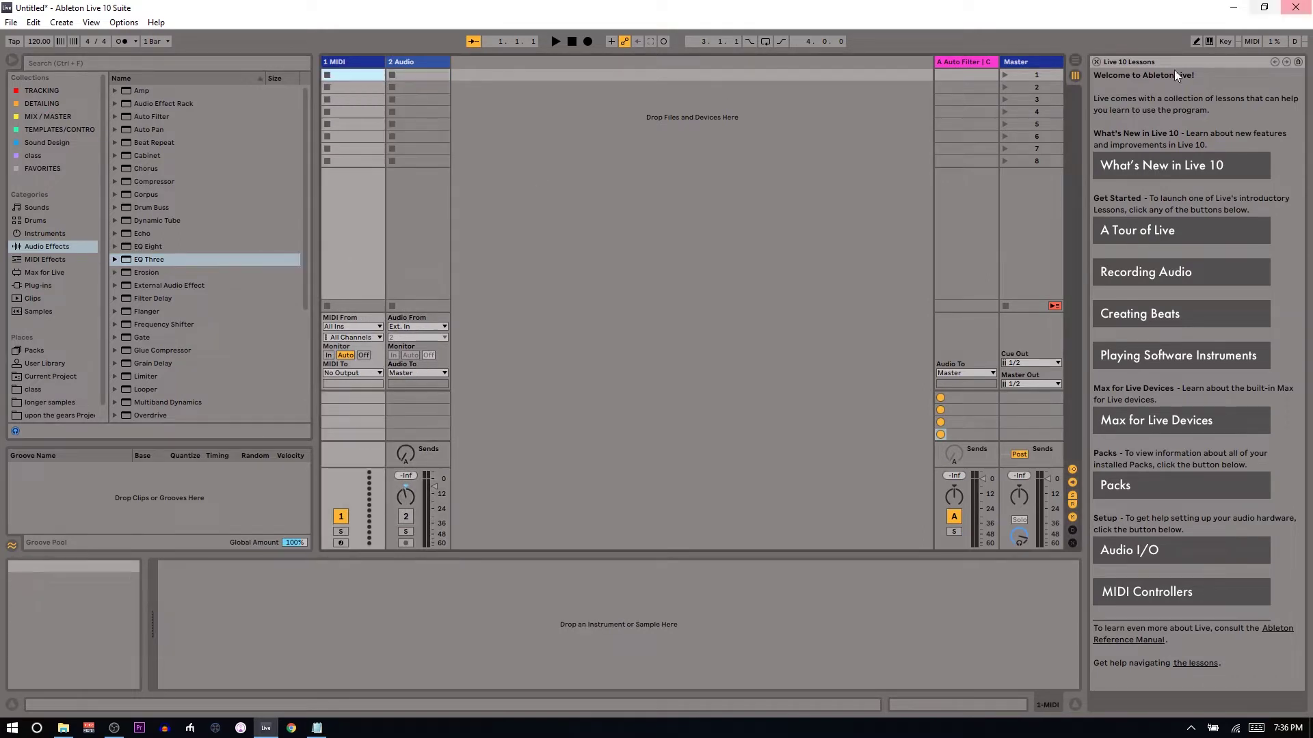
left_click(948, 61)
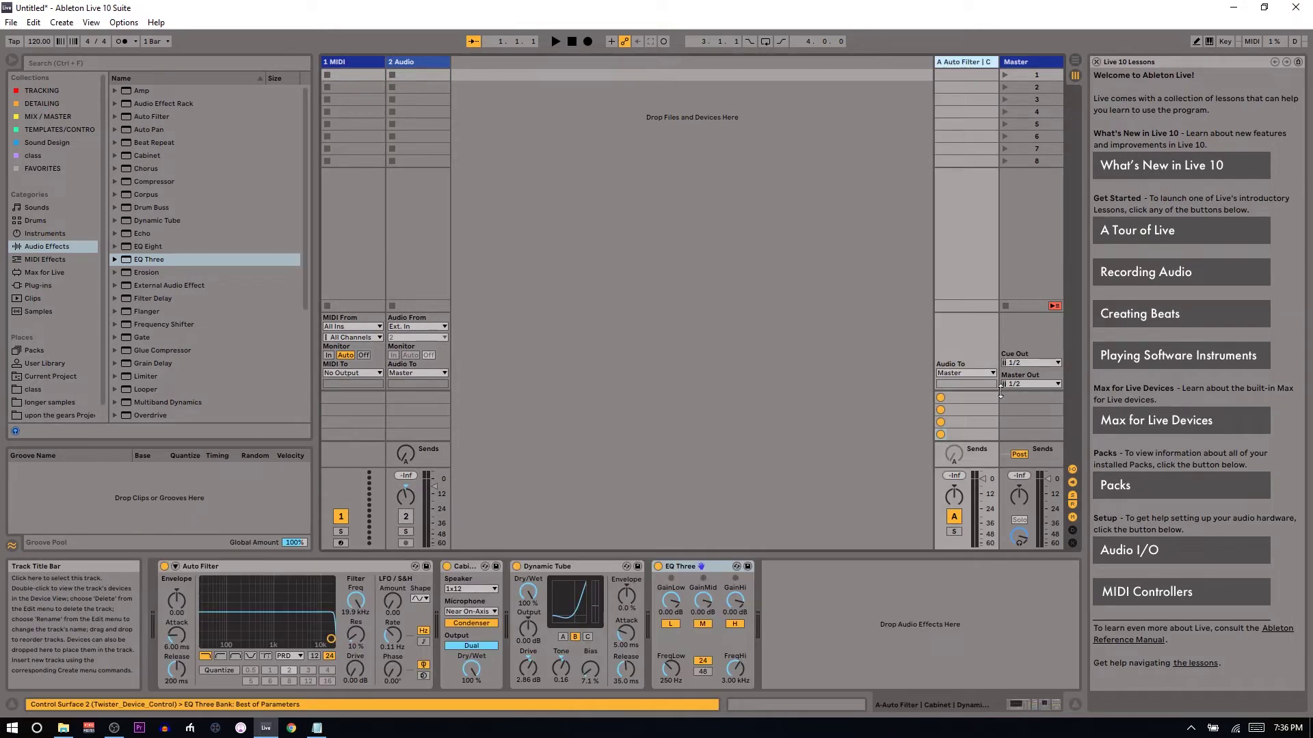
Toggle Auto Filter off and on, then rename the Auto Filter device to 'test'
left_click(941, 398)
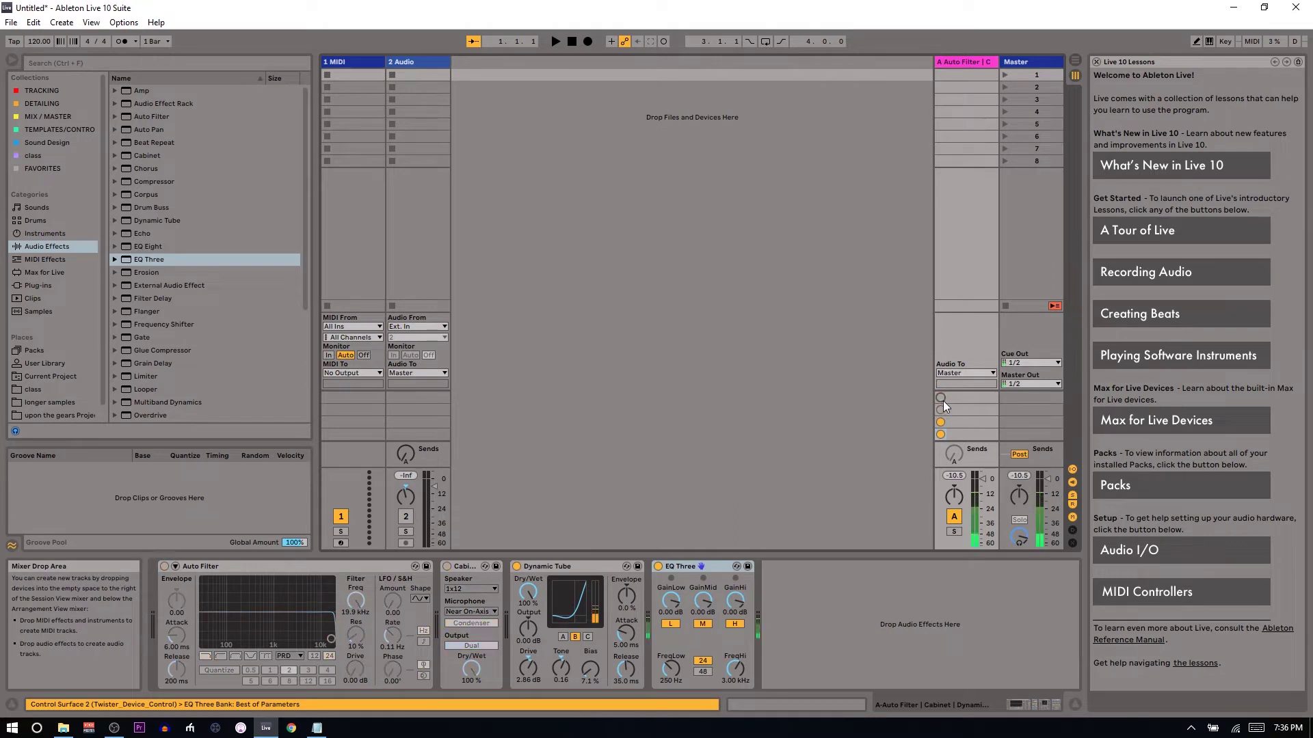
left_click(941, 399)
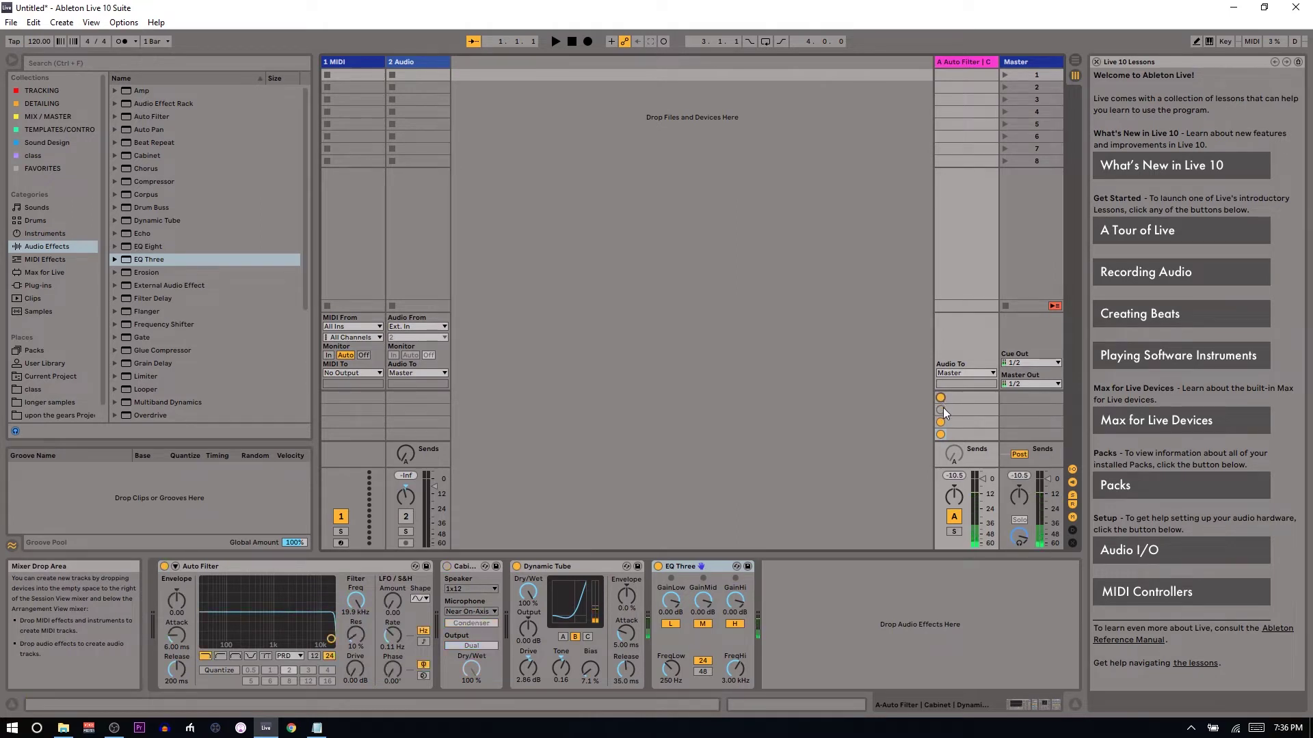
left_click(247, 567)
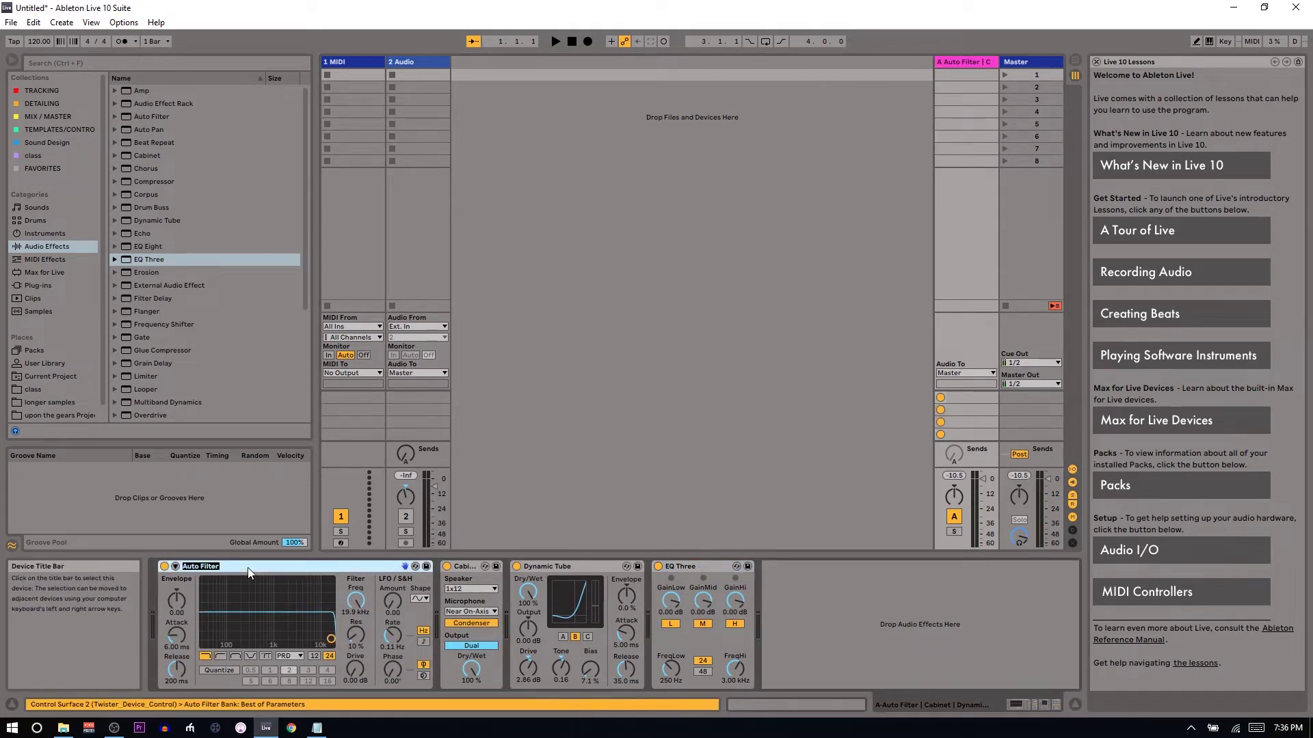
type("test")
key("Return")
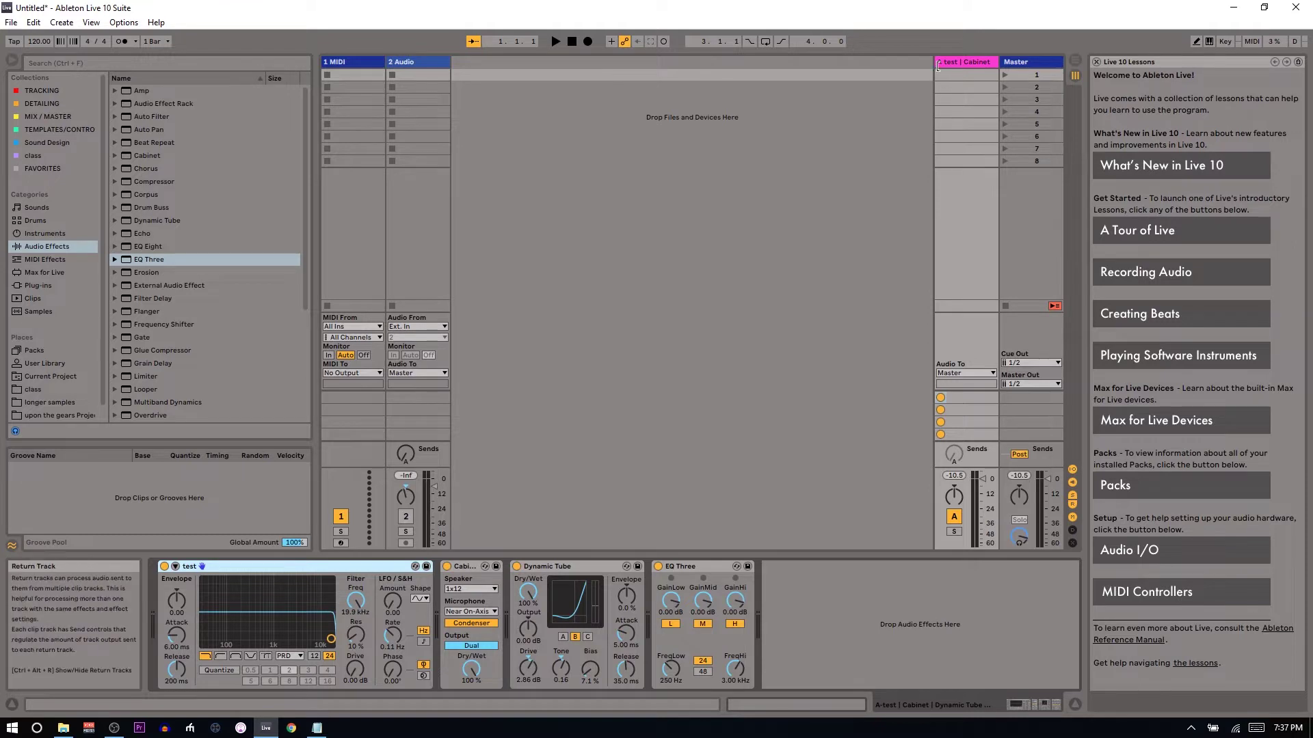
Widen return track A to show device names and toggle the device slot activators
left_click_drag(936, 61, 862, 78)
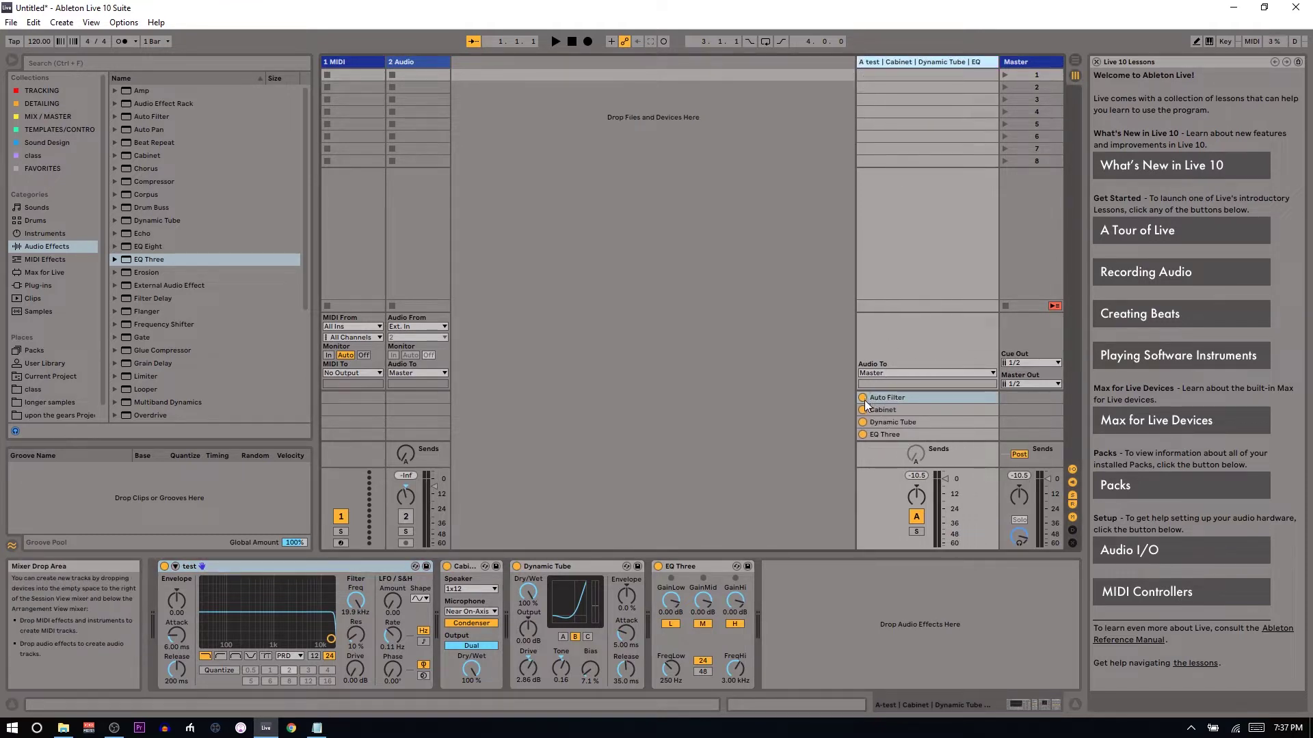
mouse_move(863, 398)
left_mouse_down()
mouse_move(867, 434)
mouse_move(866, 423)
left_mouse_up()
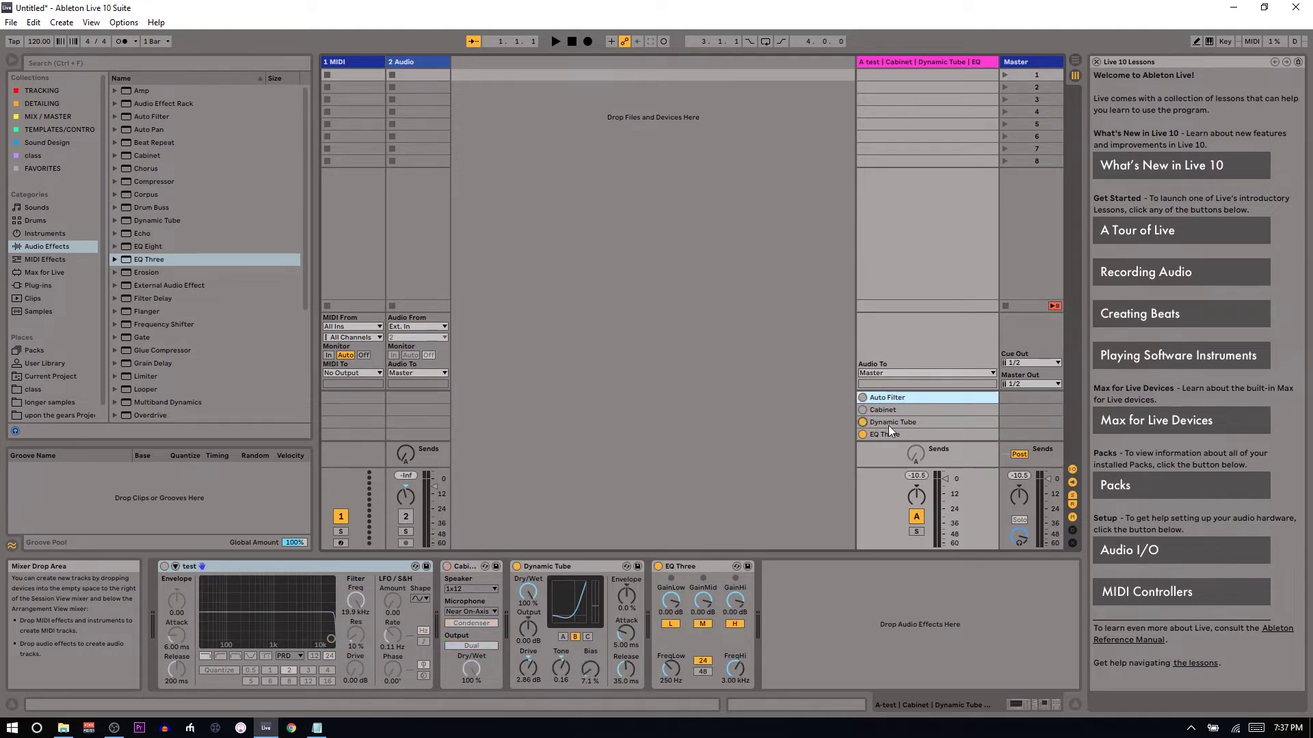
left_click(888, 424)
Switch off the Dynamic Tube and EQ Three devices, then return to Options.txt in Notepad
left_click(890, 411)
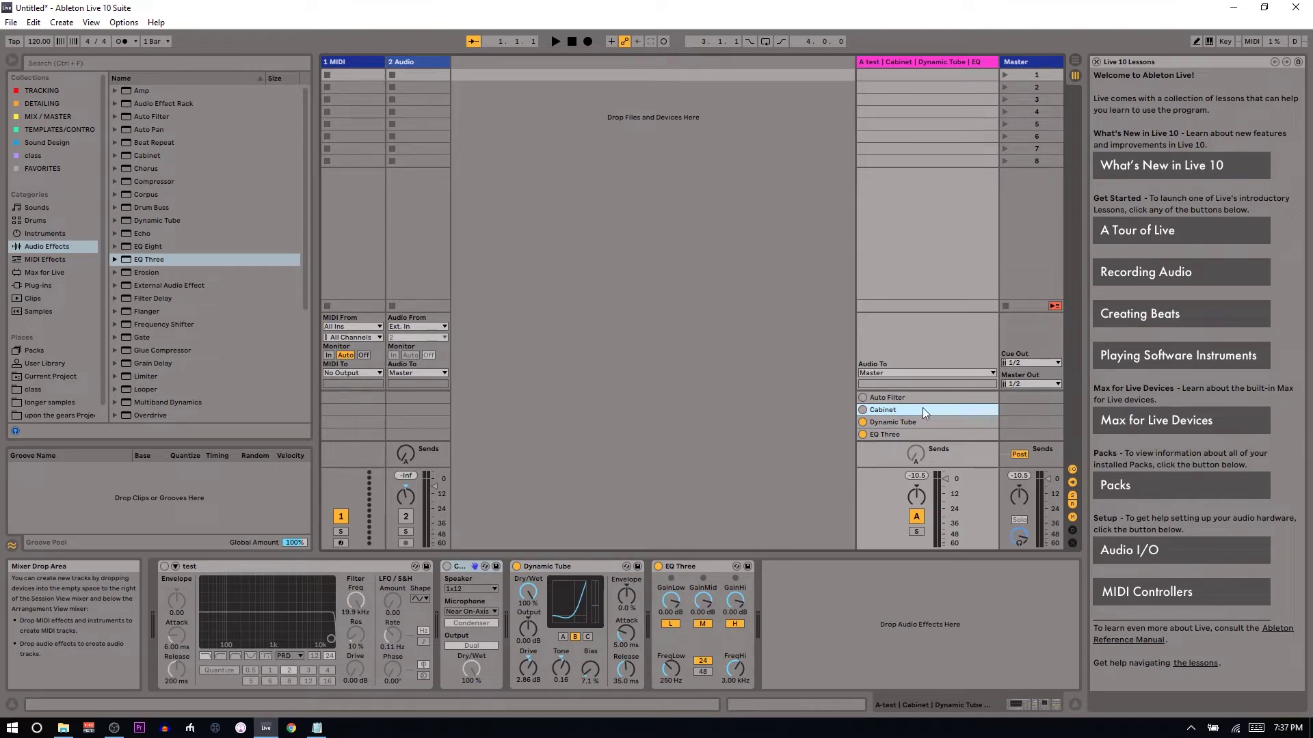
left_click(912, 429)
left_click(908, 422)
left_click(863, 422)
left_click(862, 435)
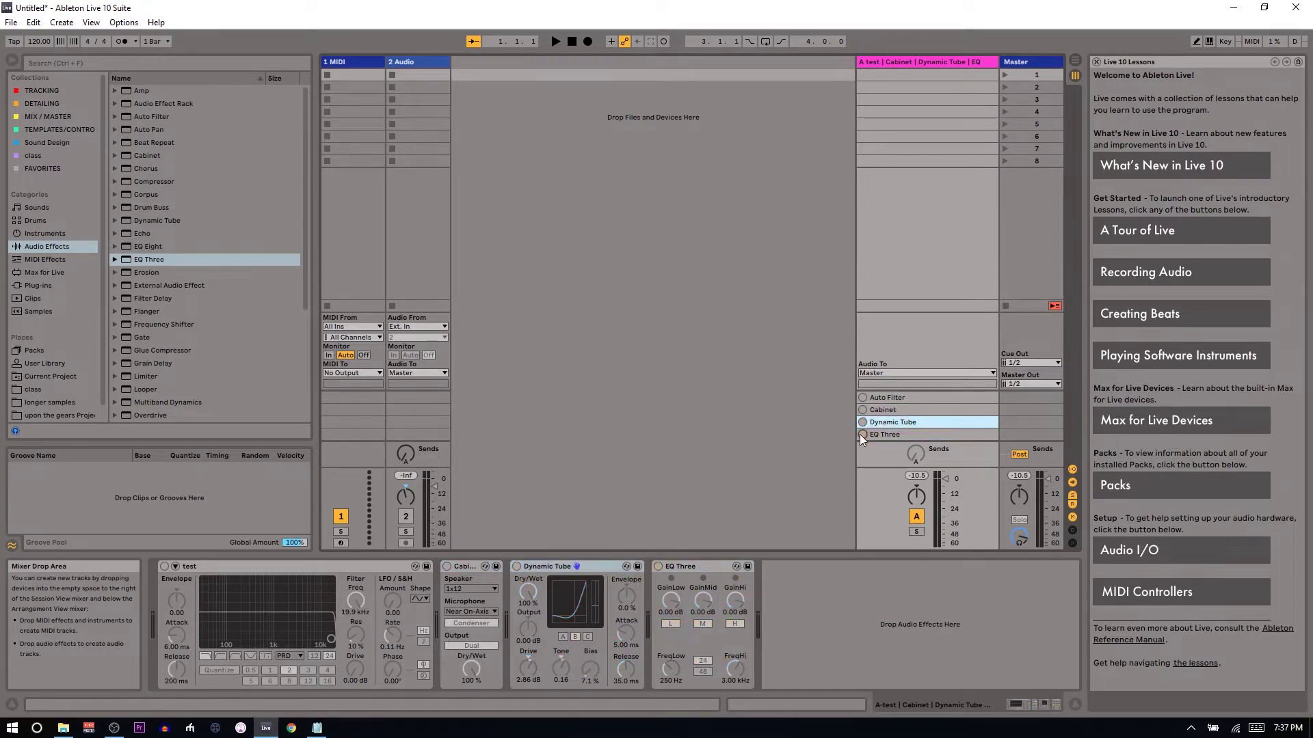
key("alt+Tab")
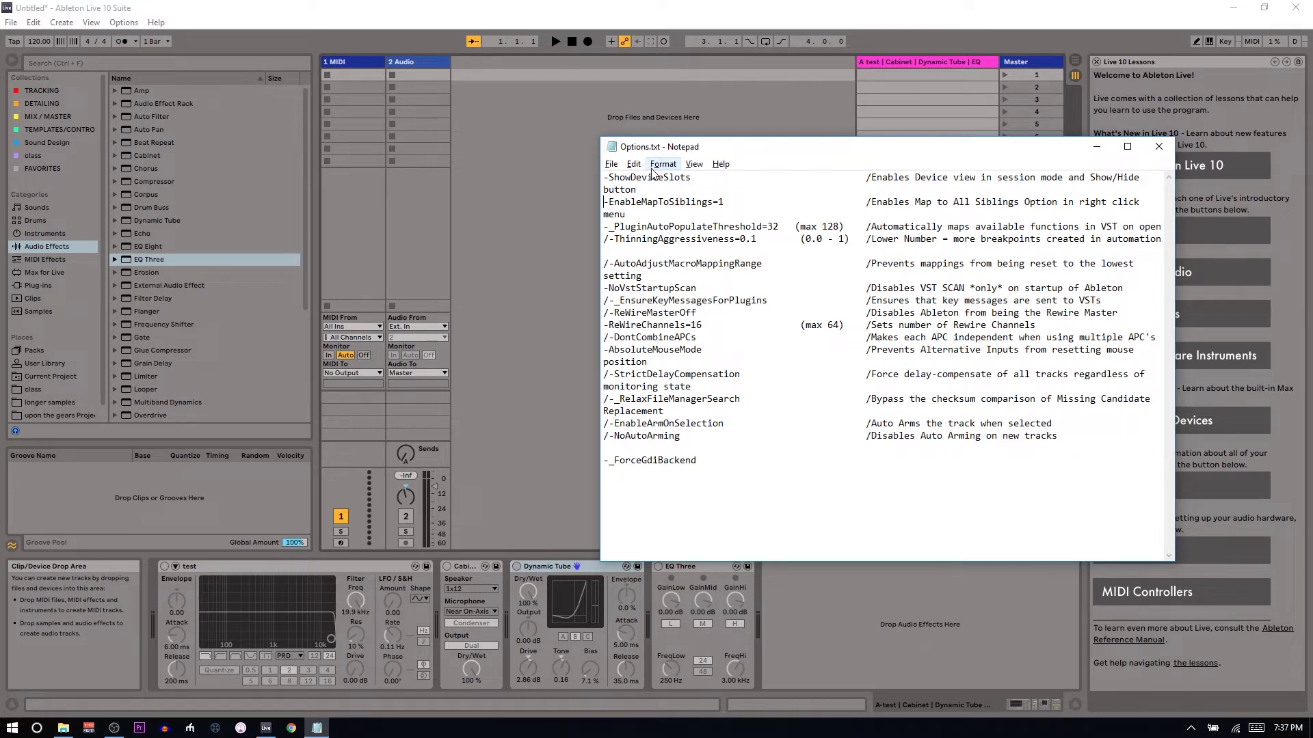
Bring Live back to the front with the test device selected
left_click(305, 568)
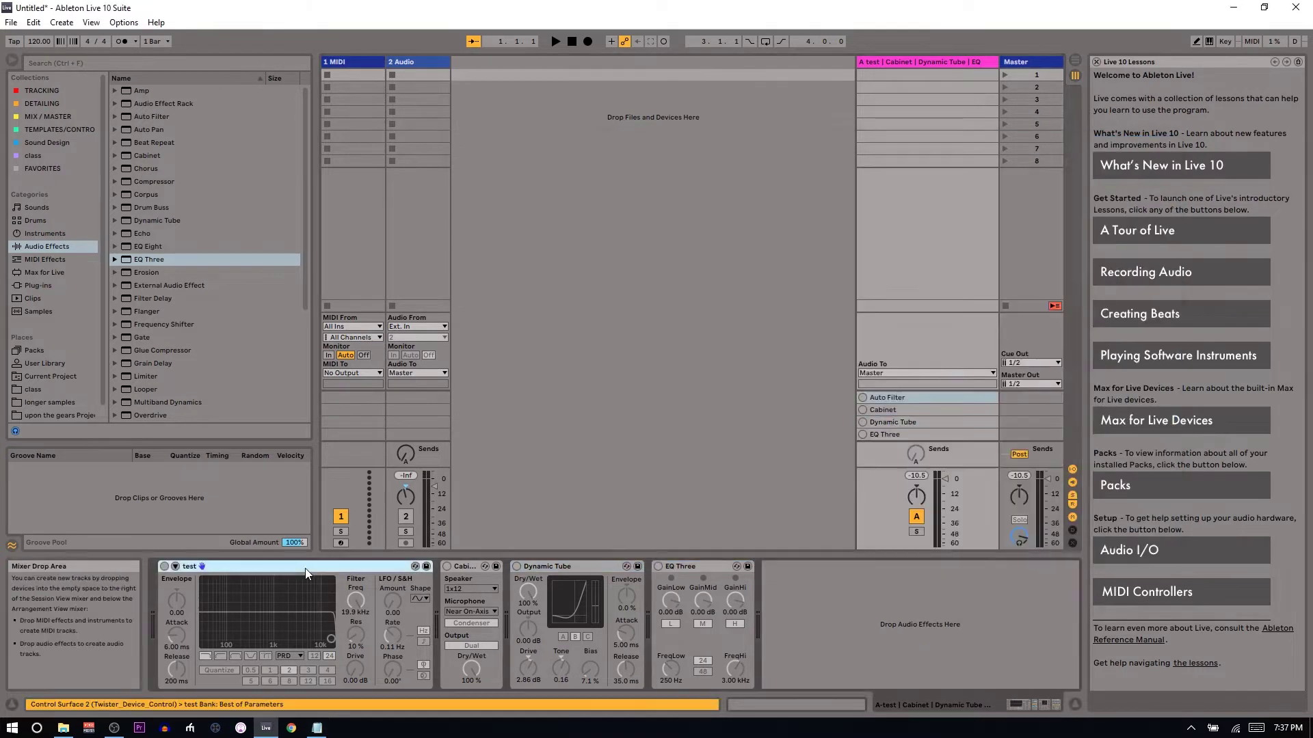
Group test, Cabinet, Dynamic Tube and EQ Three into an Audio Effect Rack showing chains and macros
left_click(674, 567, "shift")
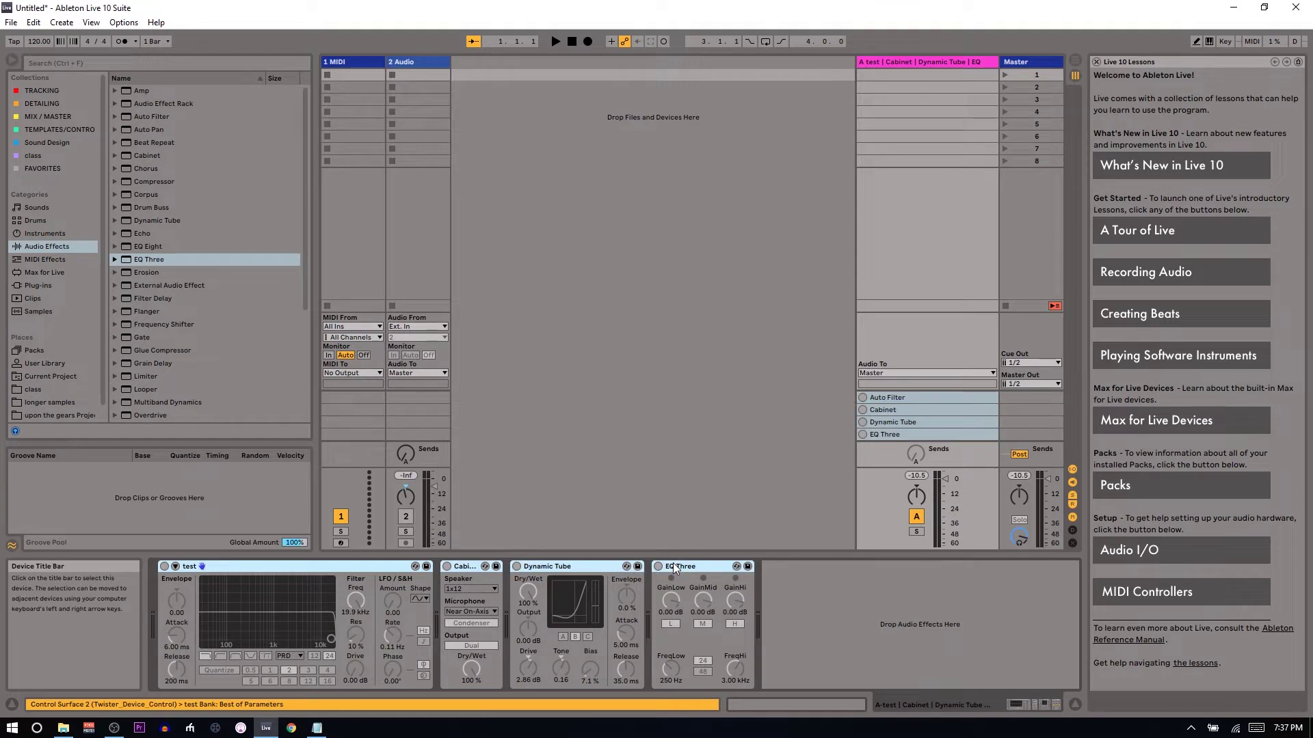
key("ctrl+g")
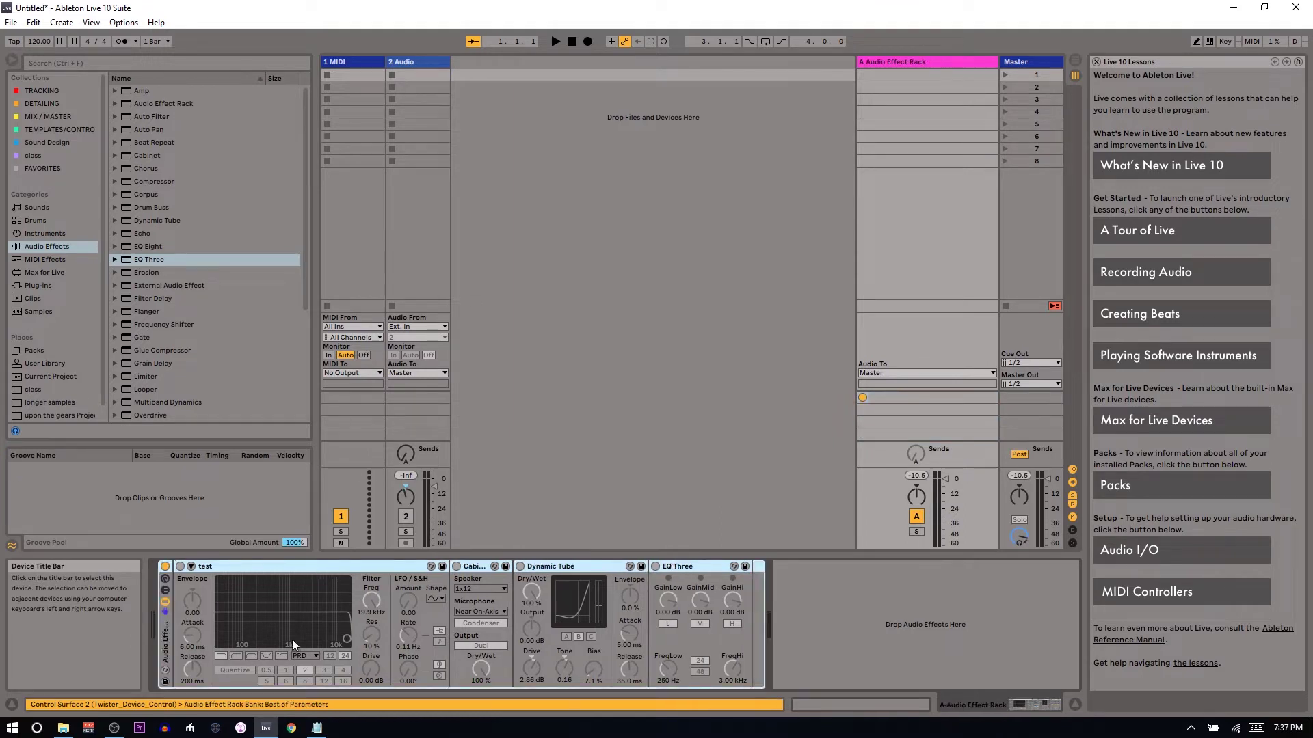
left_click(166, 589)
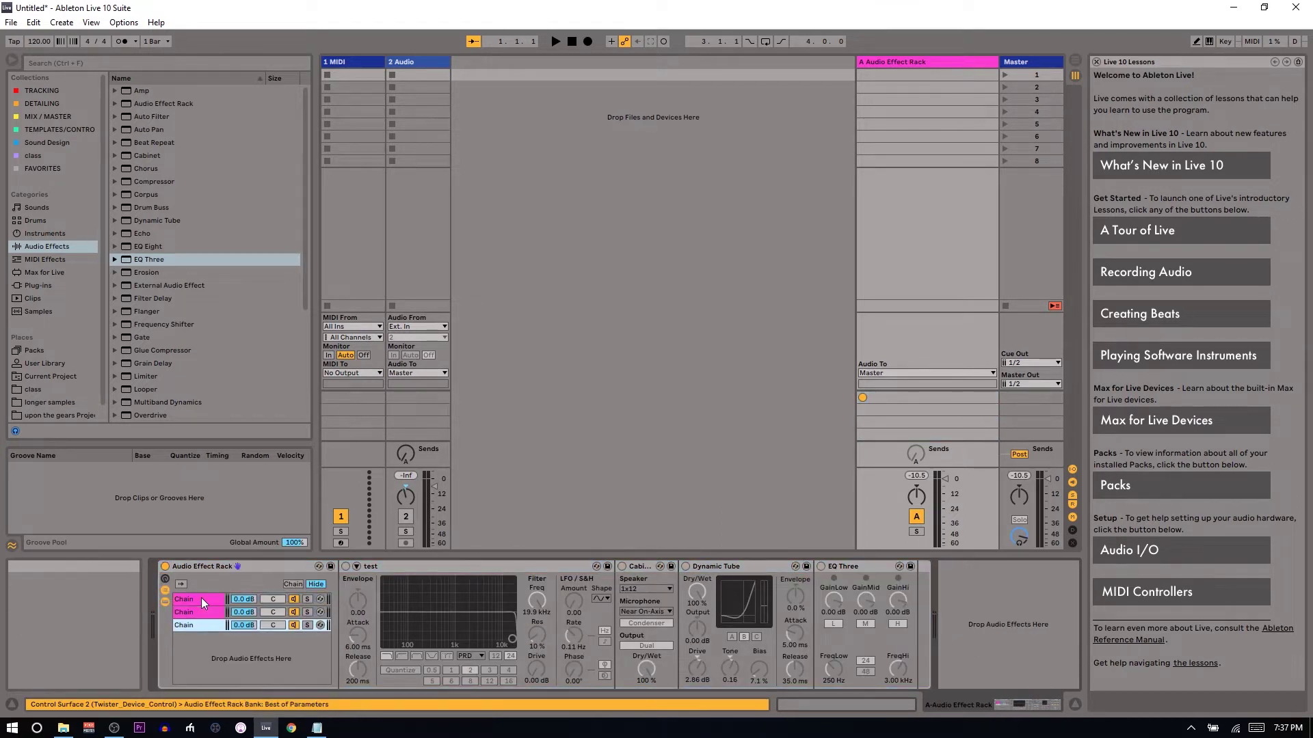
left_click(165, 578)
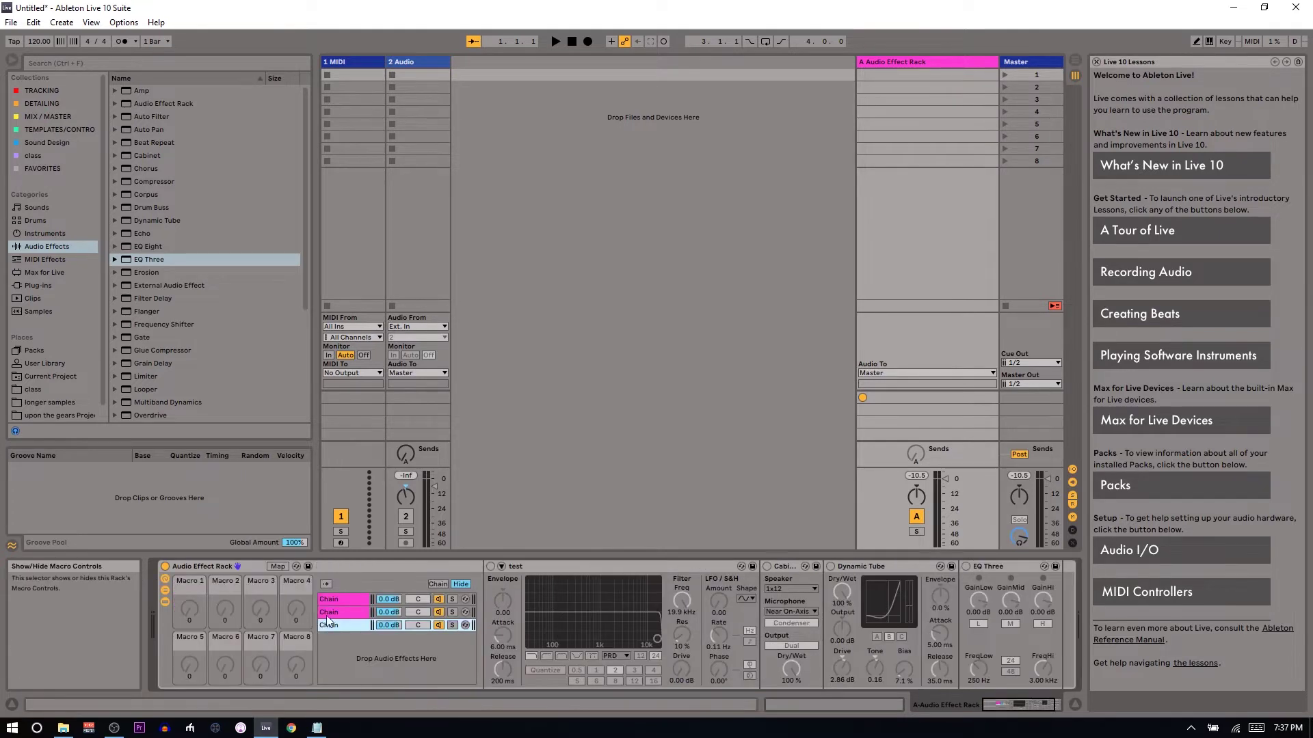
Map the filter's Drive to Macro 1 and browse the rack's three chains
right_click(679, 666)
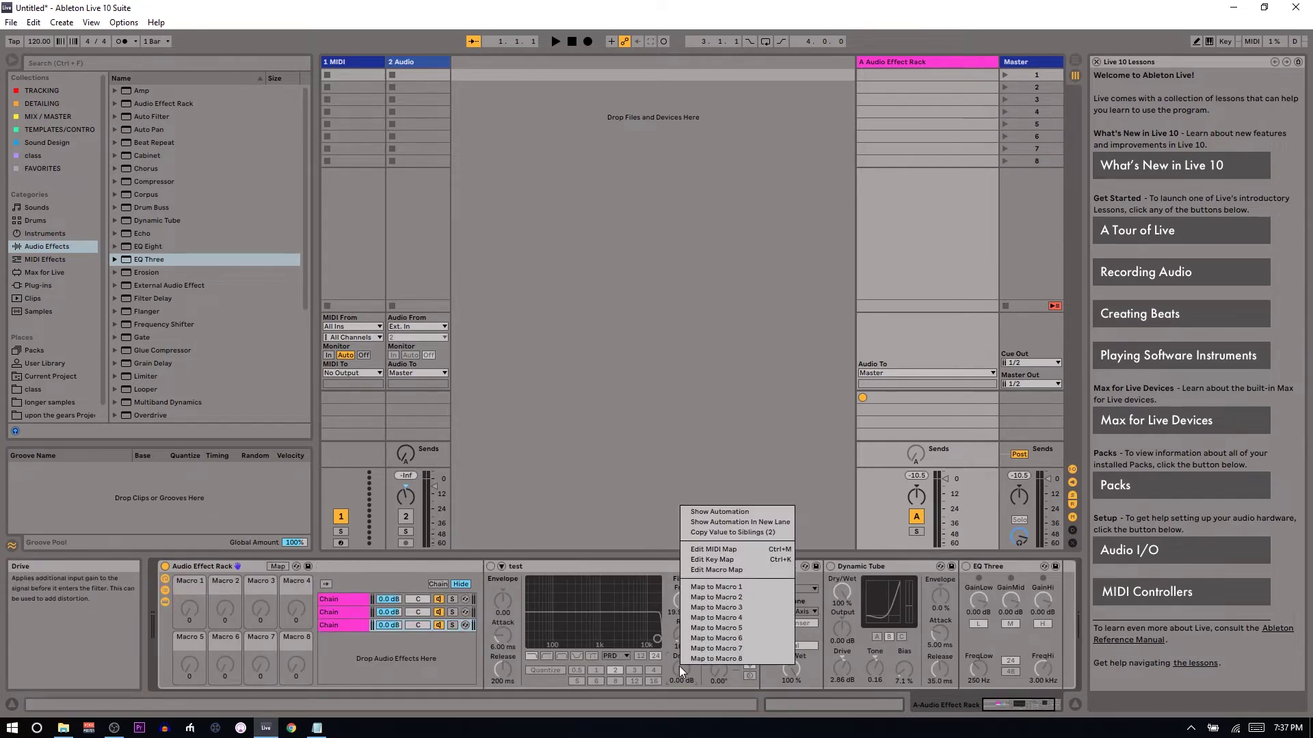
left_click(730, 589)
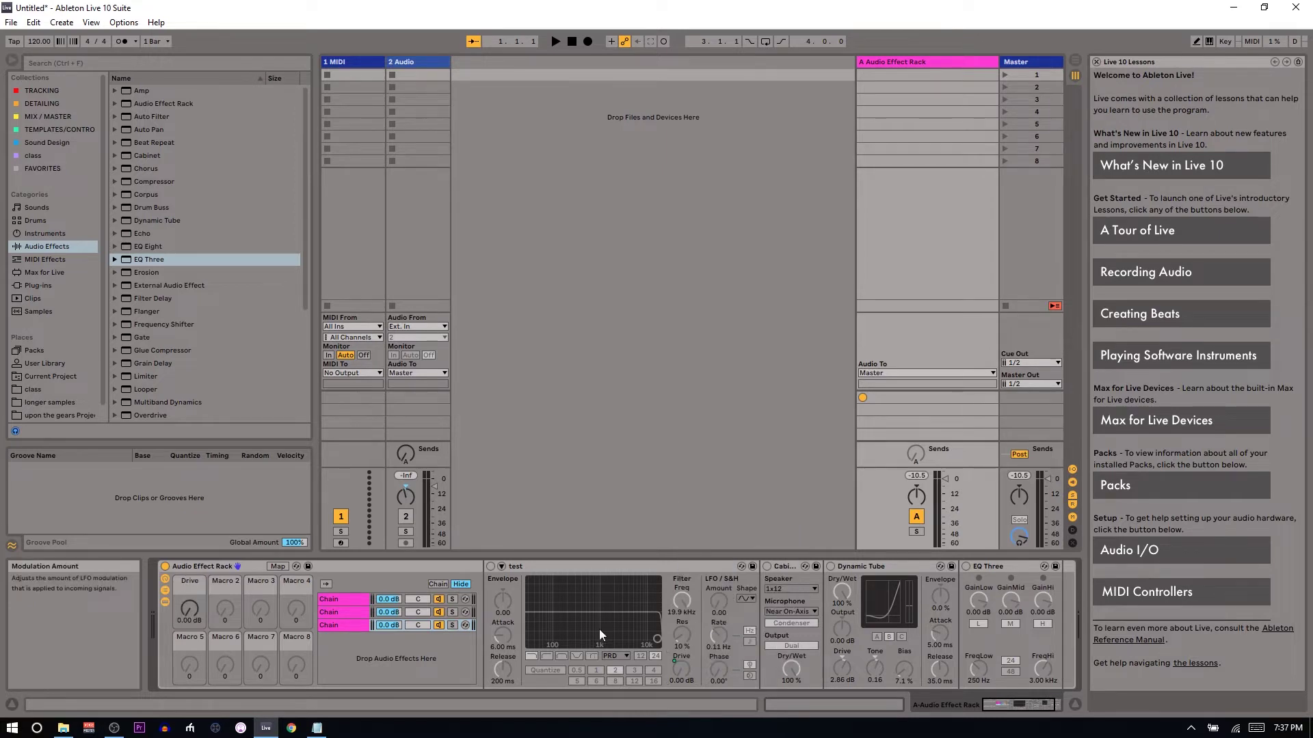
left_click(688, 665)
left_click(338, 611)
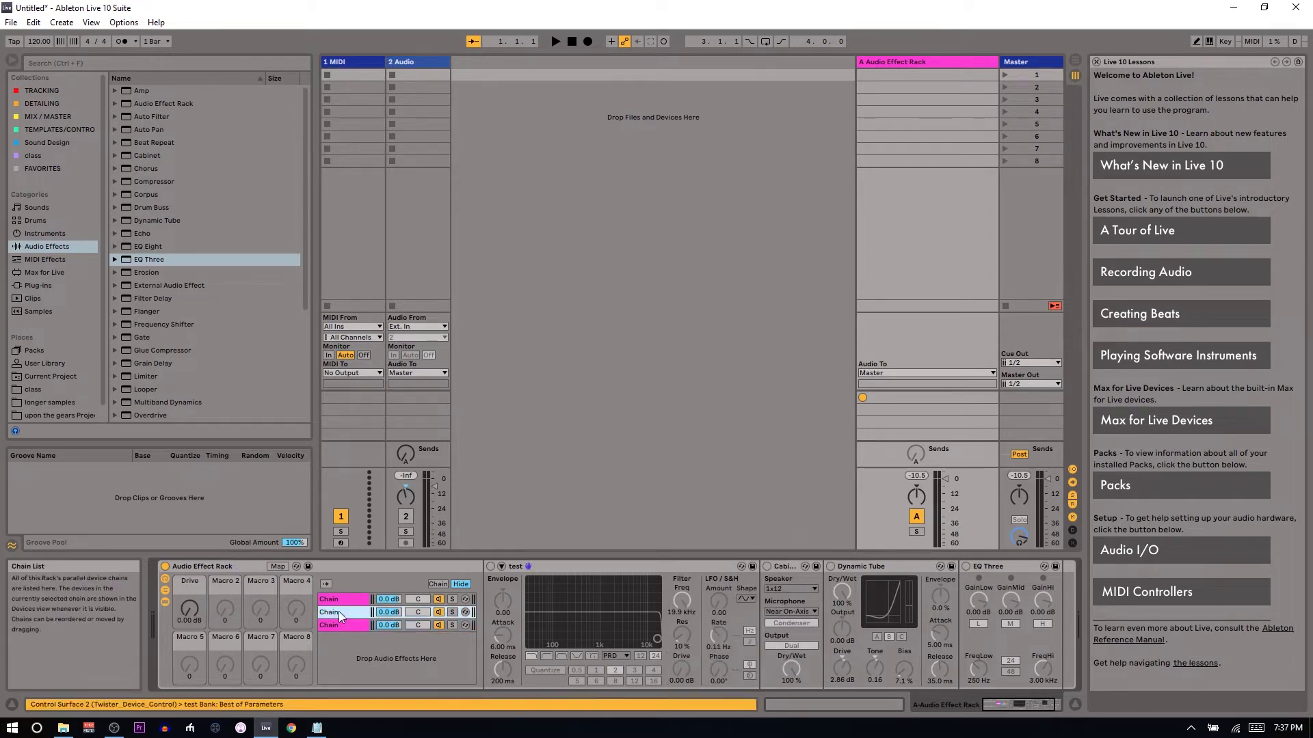
left_click(344, 601)
left_click(347, 610)
left_click(351, 627)
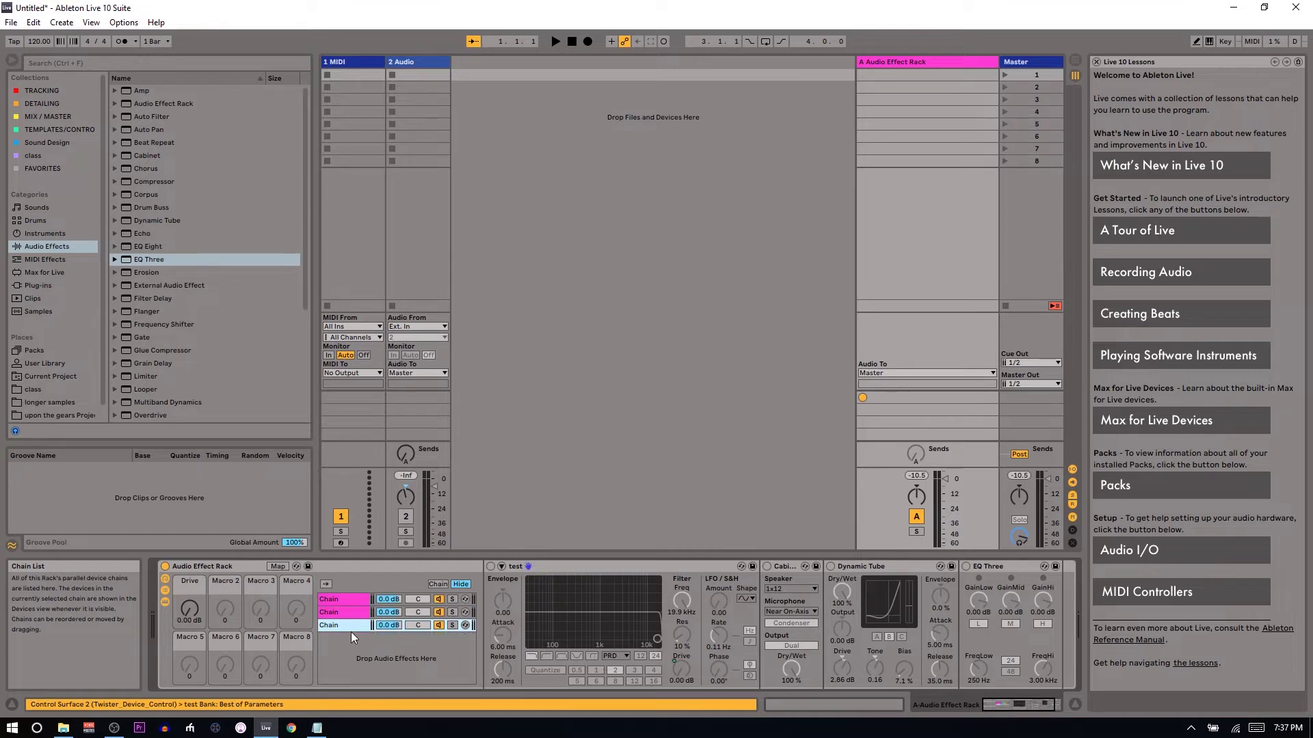
In Map mode set the Drive mapping range to 7.13–10.7 dB, then turn the macro up
left_click(277, 566)
left_click(319, 90)
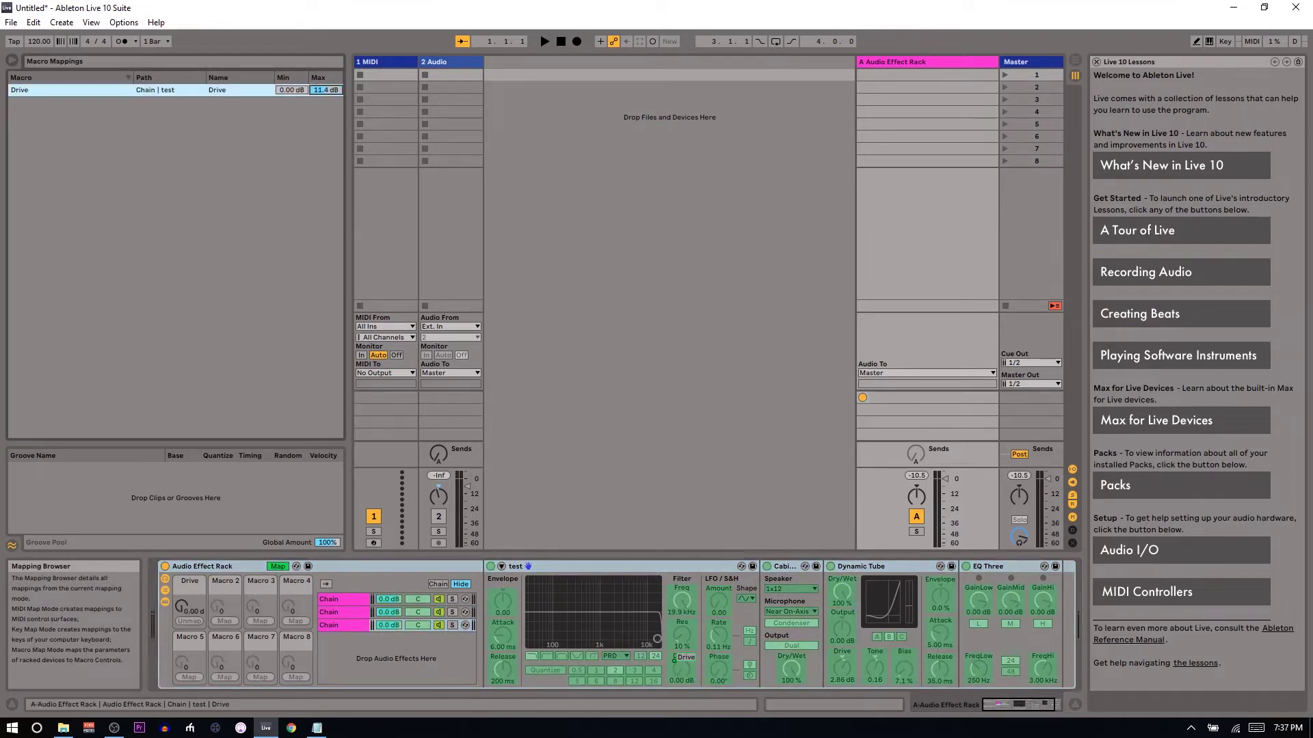
left_click_drag(318, 89, 291, 75)
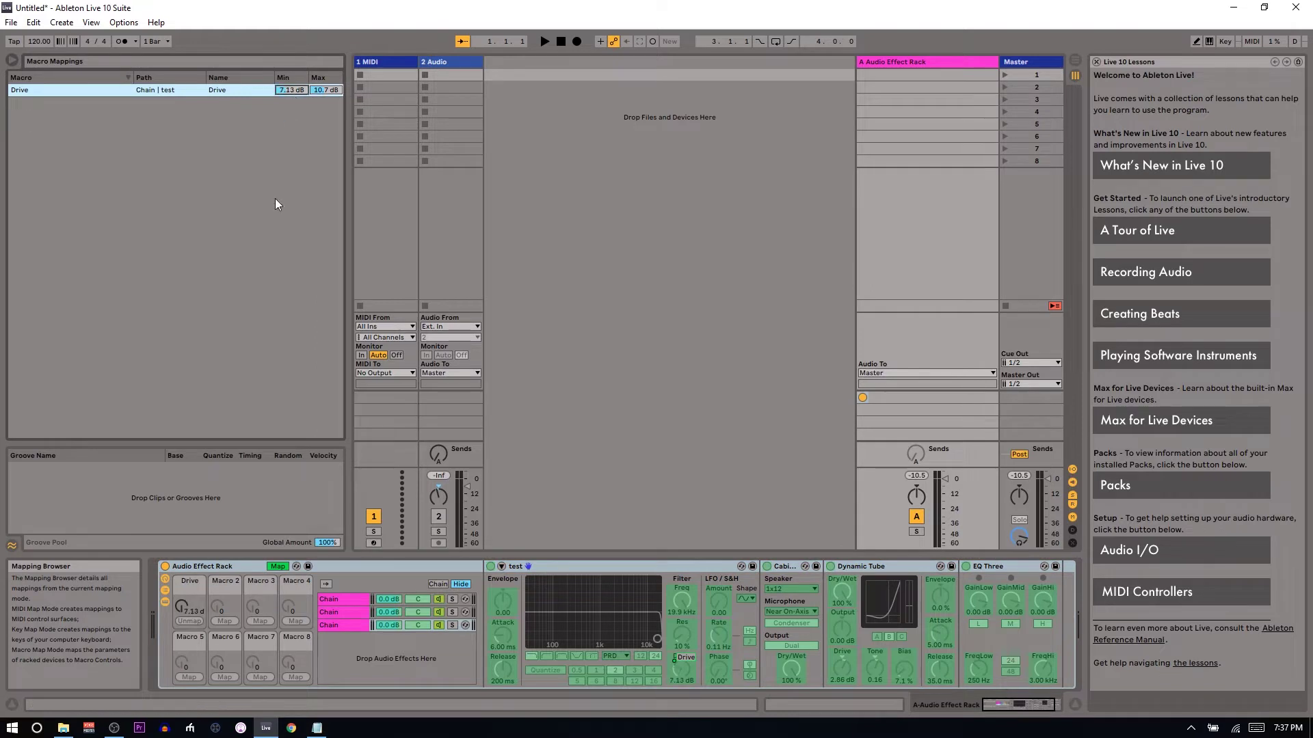
left_click(276, 567)
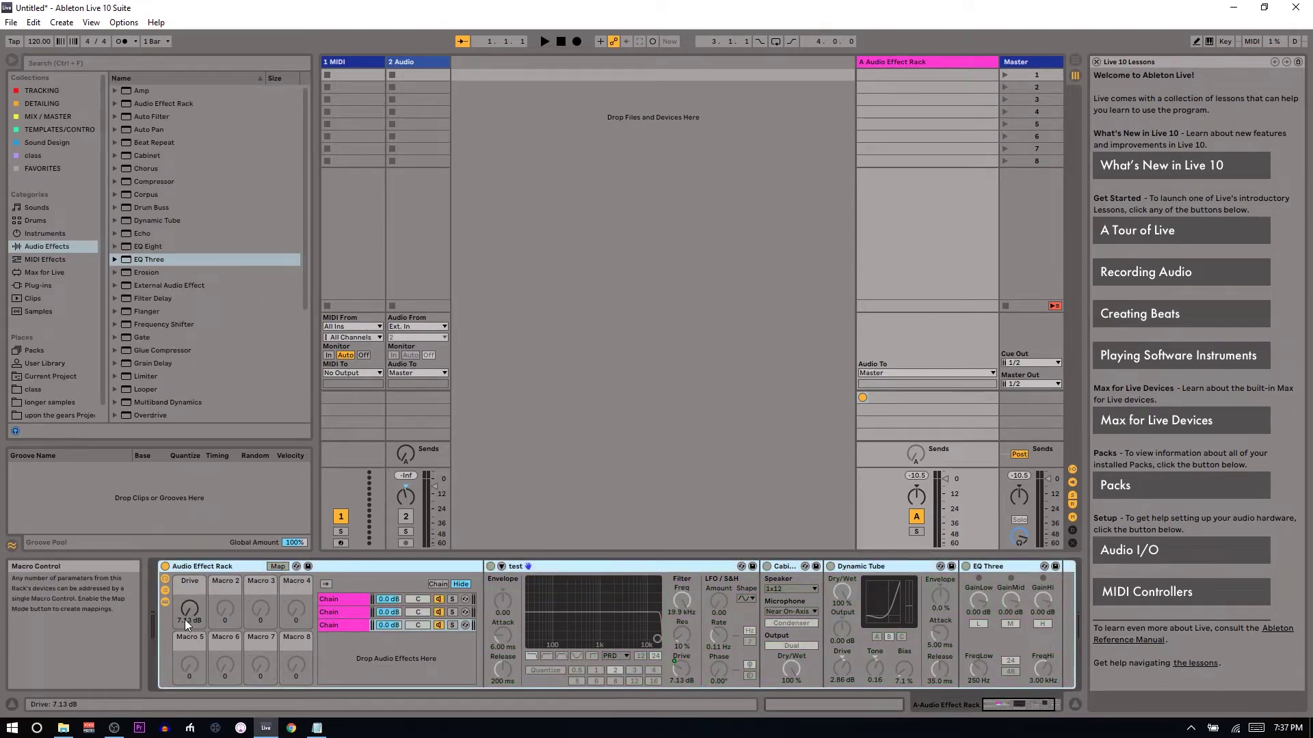
mouse_move(185, 620)
left_mouse_down()
mouse_move(184, 595)
mouse_move(184, 620)
left_mouse_up()
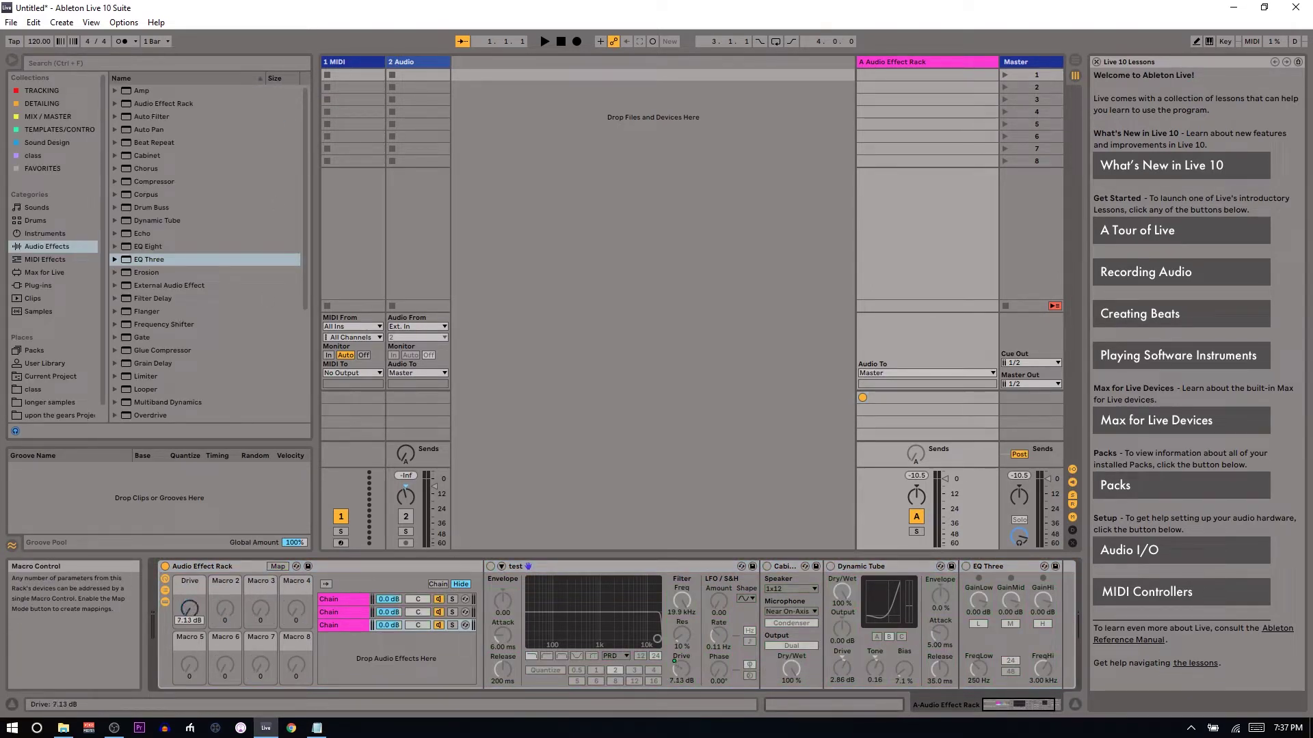
Check across the chains that the filter Drive is now macro-controlled
left_click(692, 678)
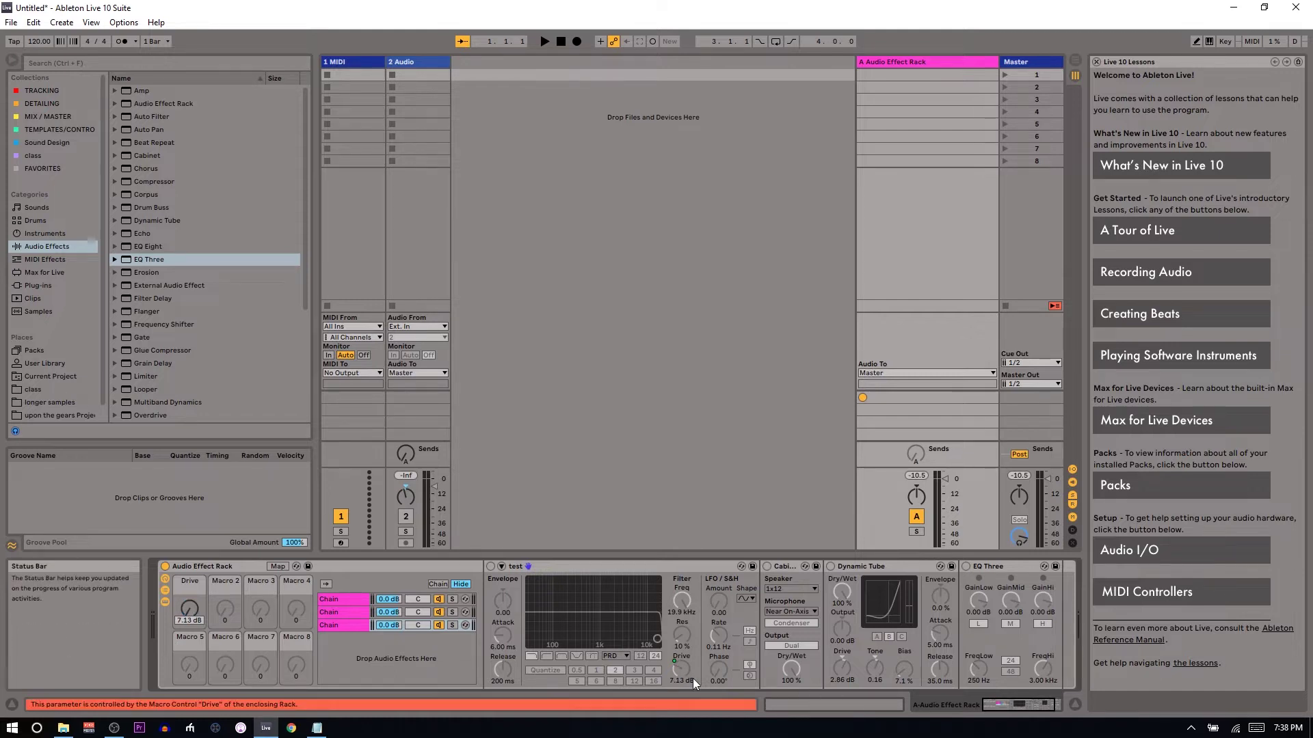
left_click(667, 655)
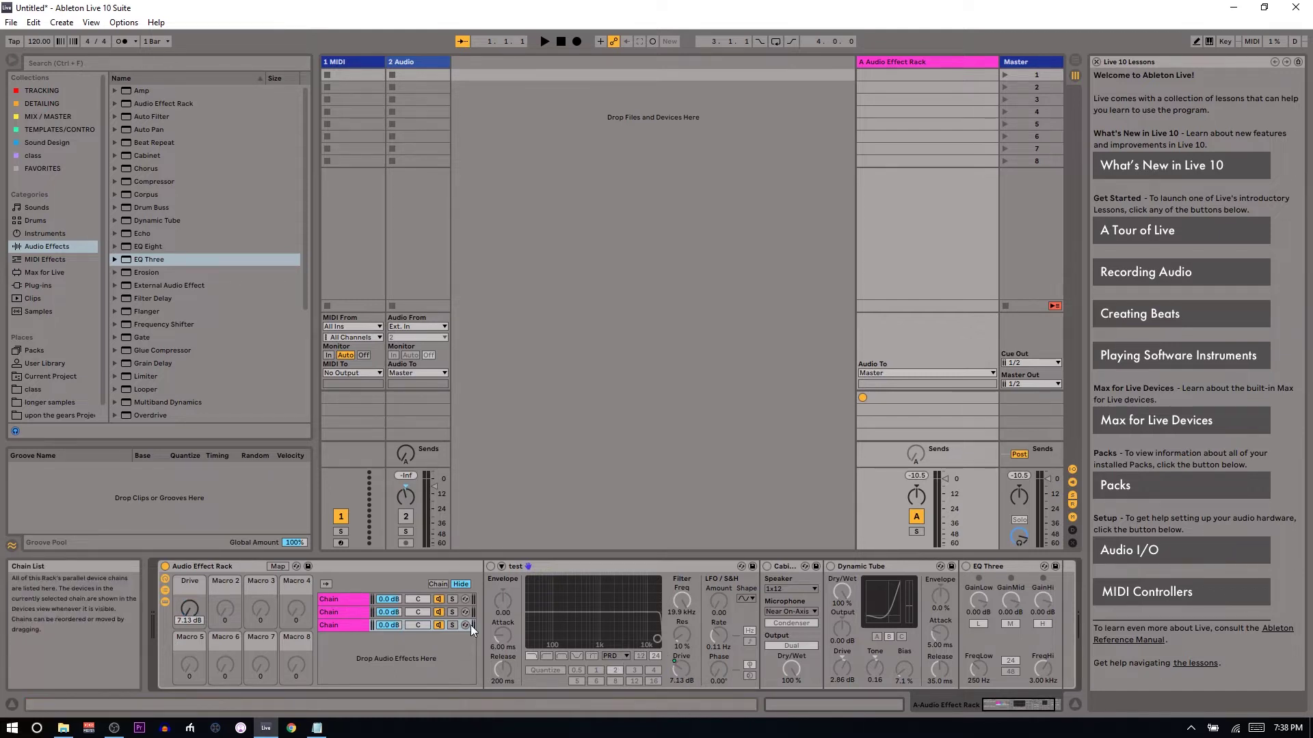
left_click(685, 665)
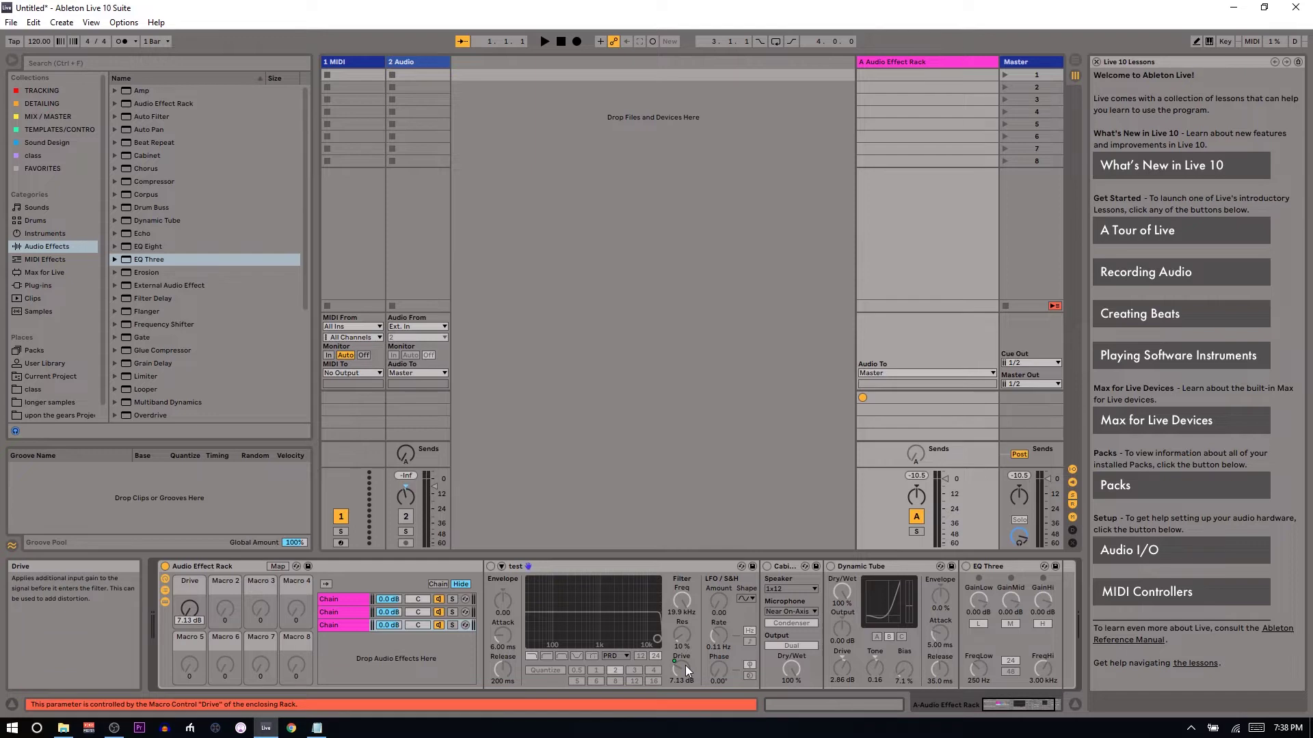
right_click(685, 666)
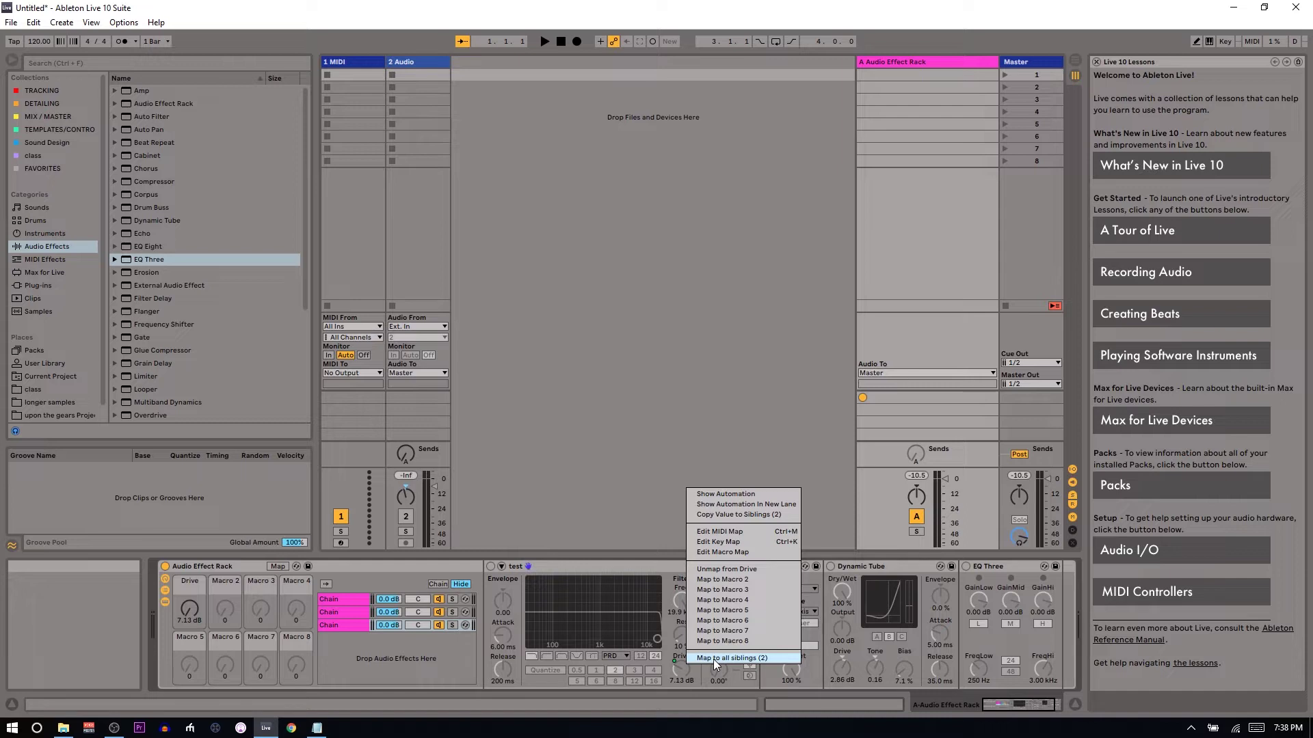
Map Drive to all siblings (2) and review the macro mappings in Map mode
left_click(714, 659)
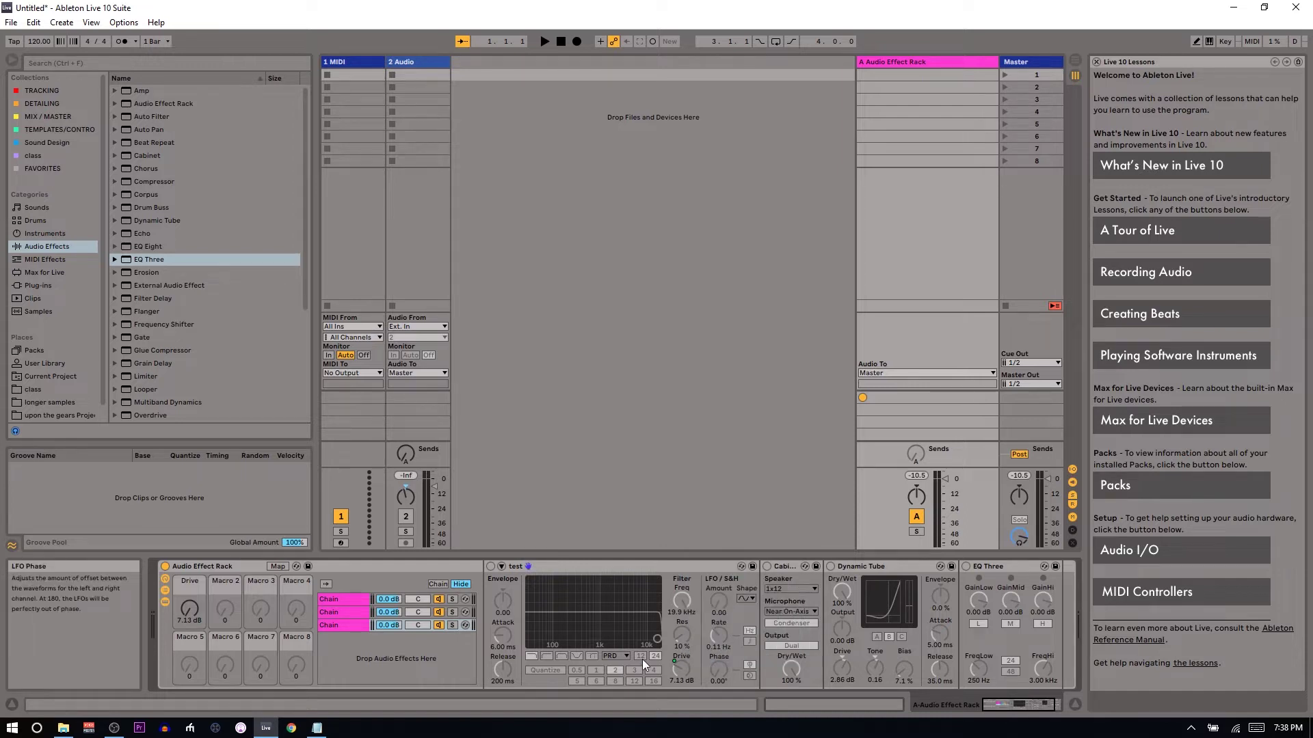
left_click(332, 617)
left_click(331, 605)
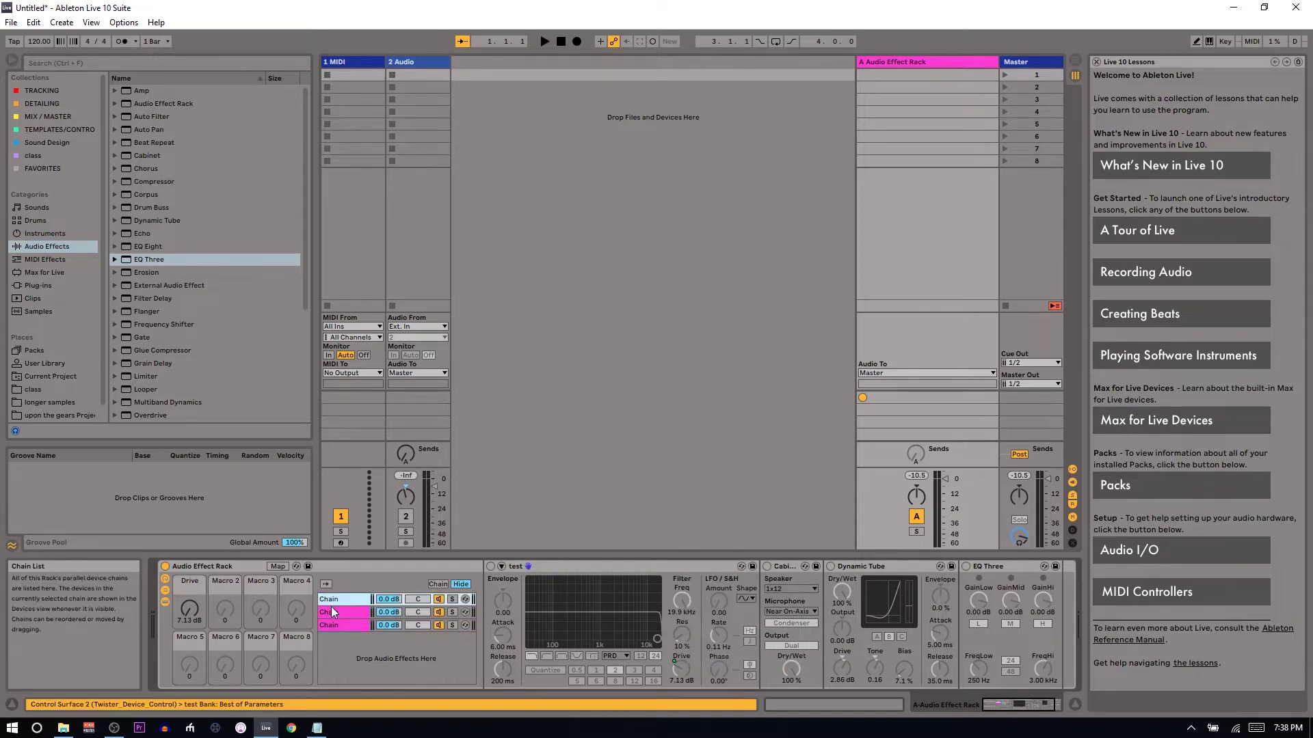
left_click(277, 568)
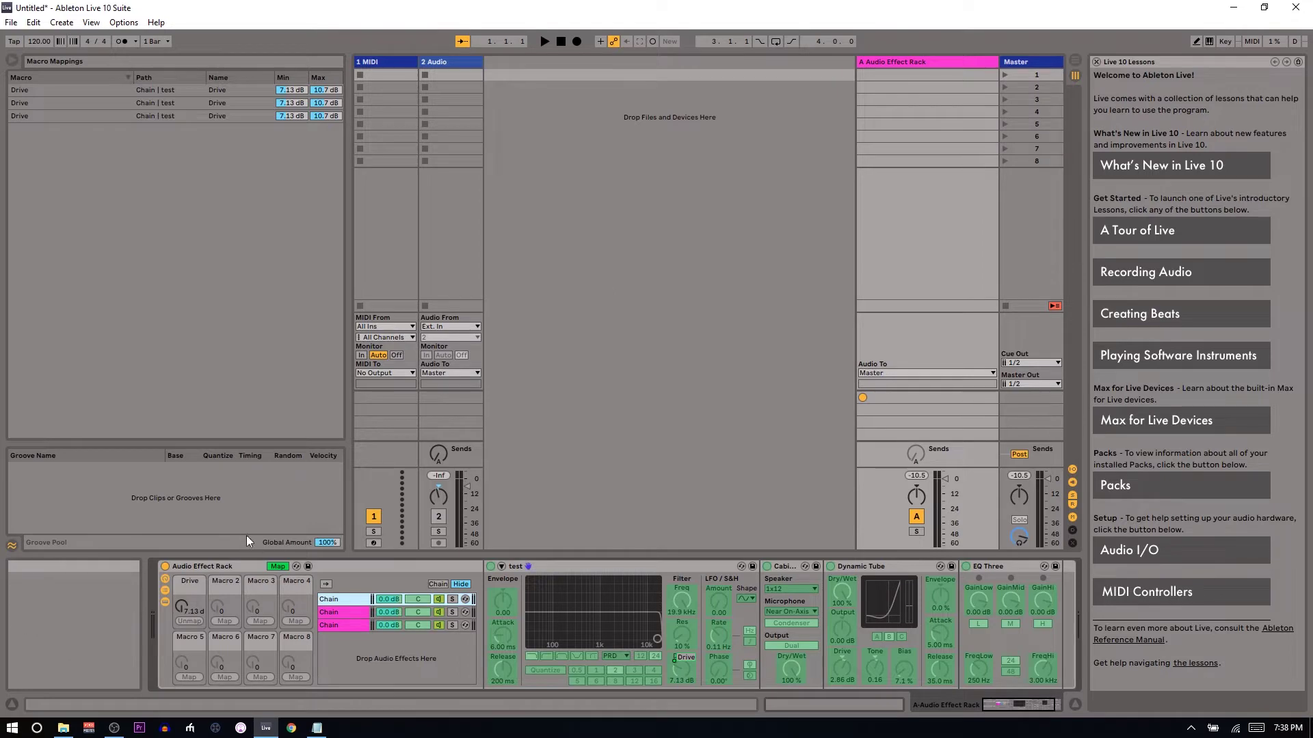
left_click(278, 567)
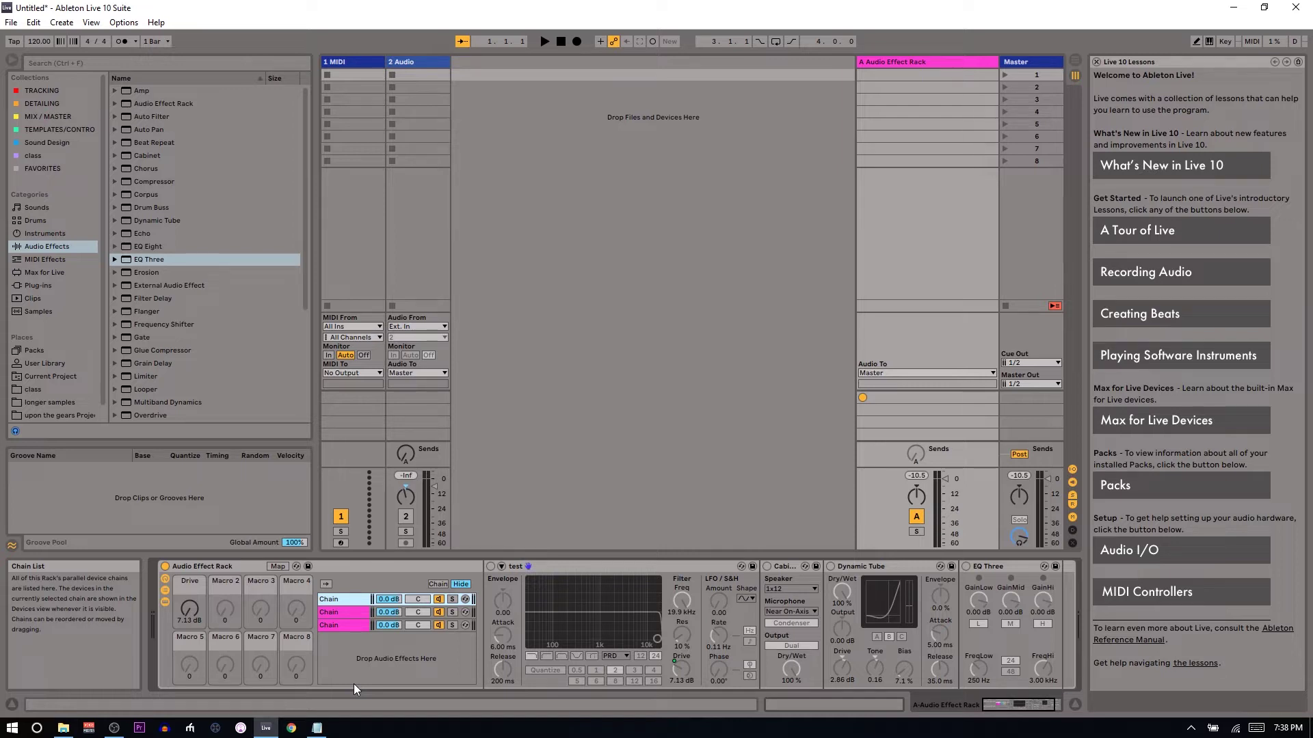
Confirm the second chain's filter Drive is macro-controlled at 7.13 dB, then switch to Options.txt
left_click(333, 610)
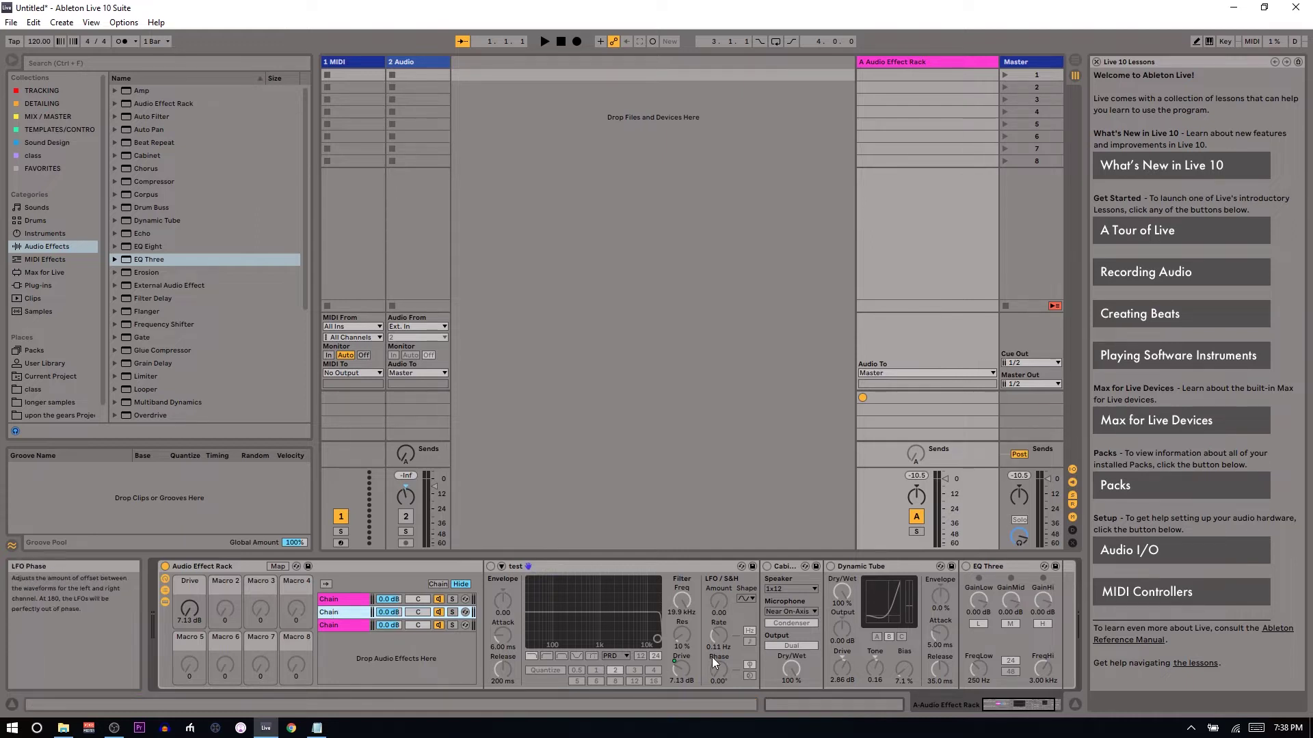
left_click(695, 668)
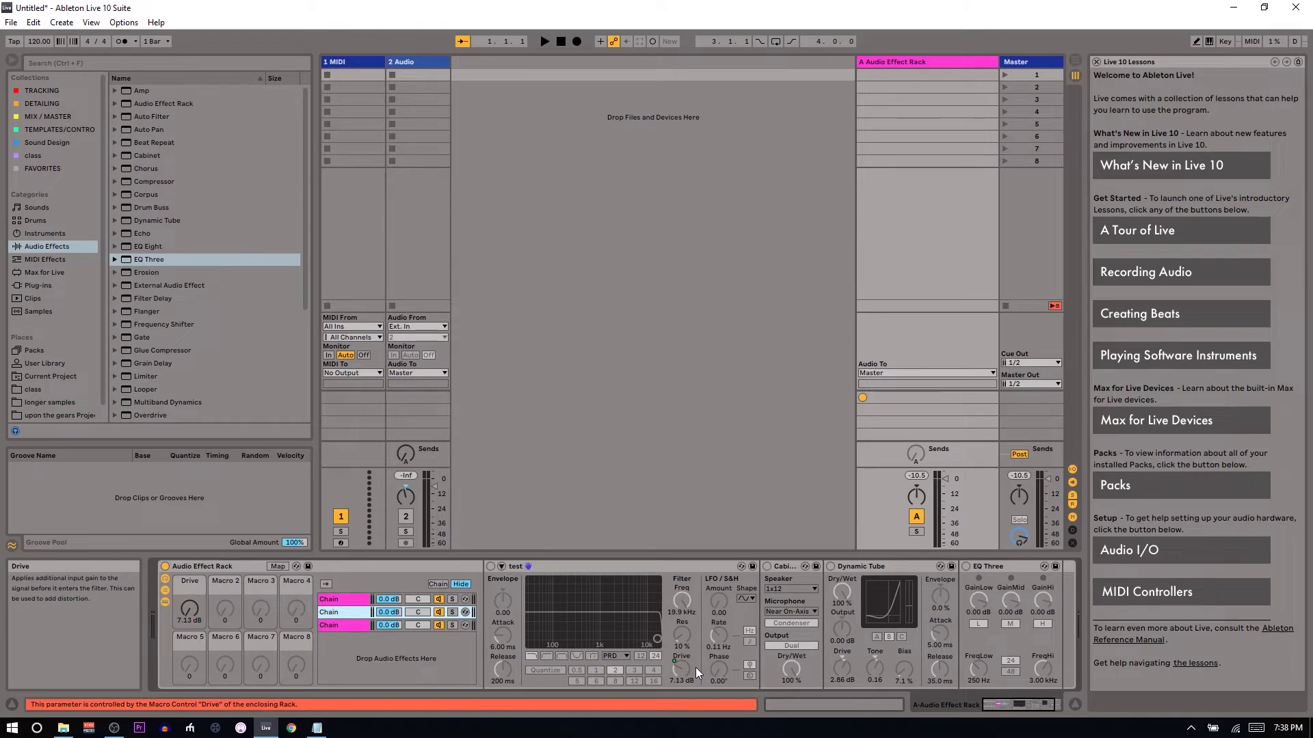
key("alt+Tab")
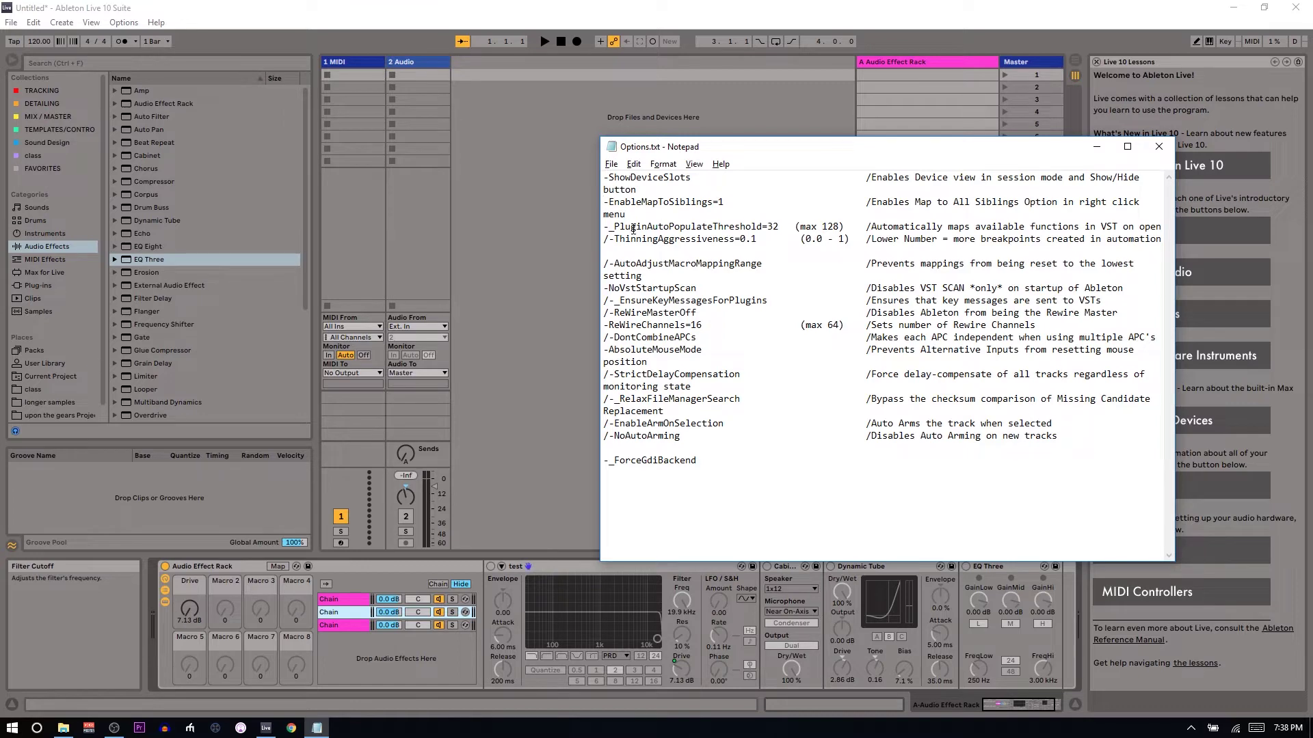
Delete return track A's Audio Effect Rack and load FabFilter Pro-Q 3 from the Plug-ins EQ folder
left_click(240, 574)
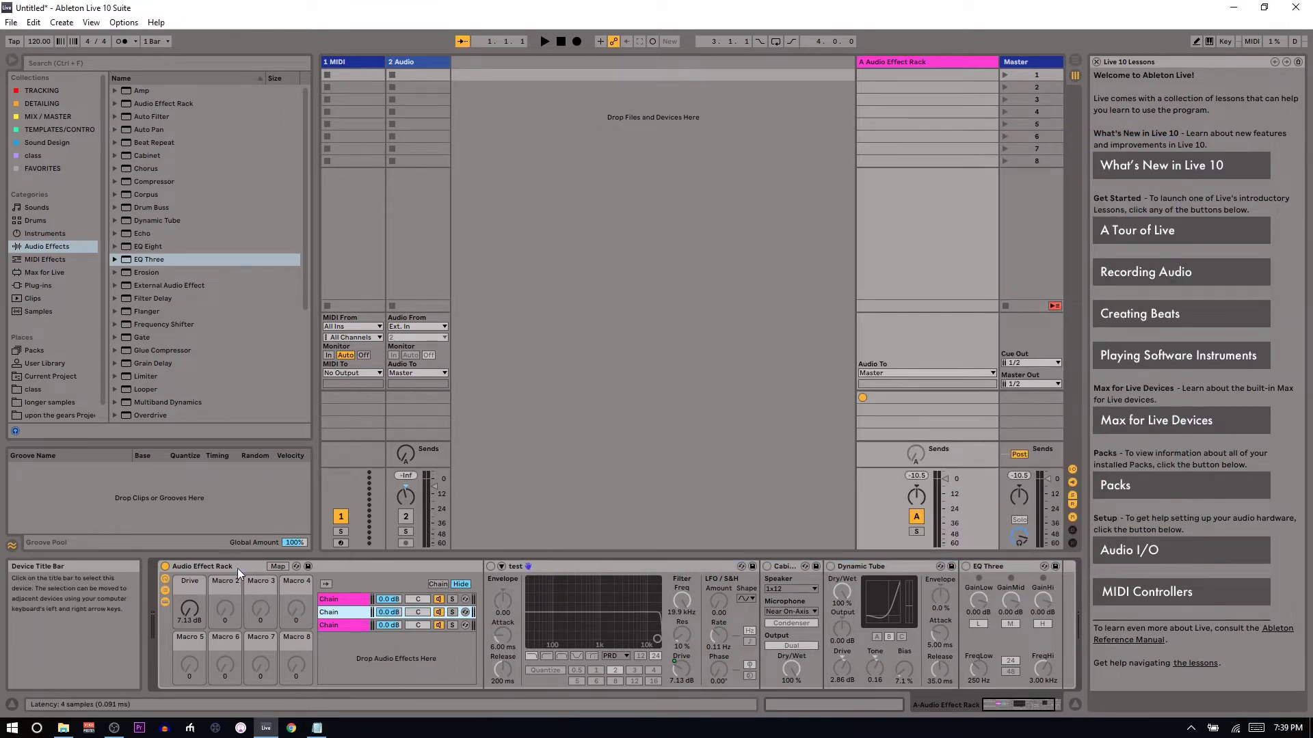
left_click(236, 568)
key("Delete")
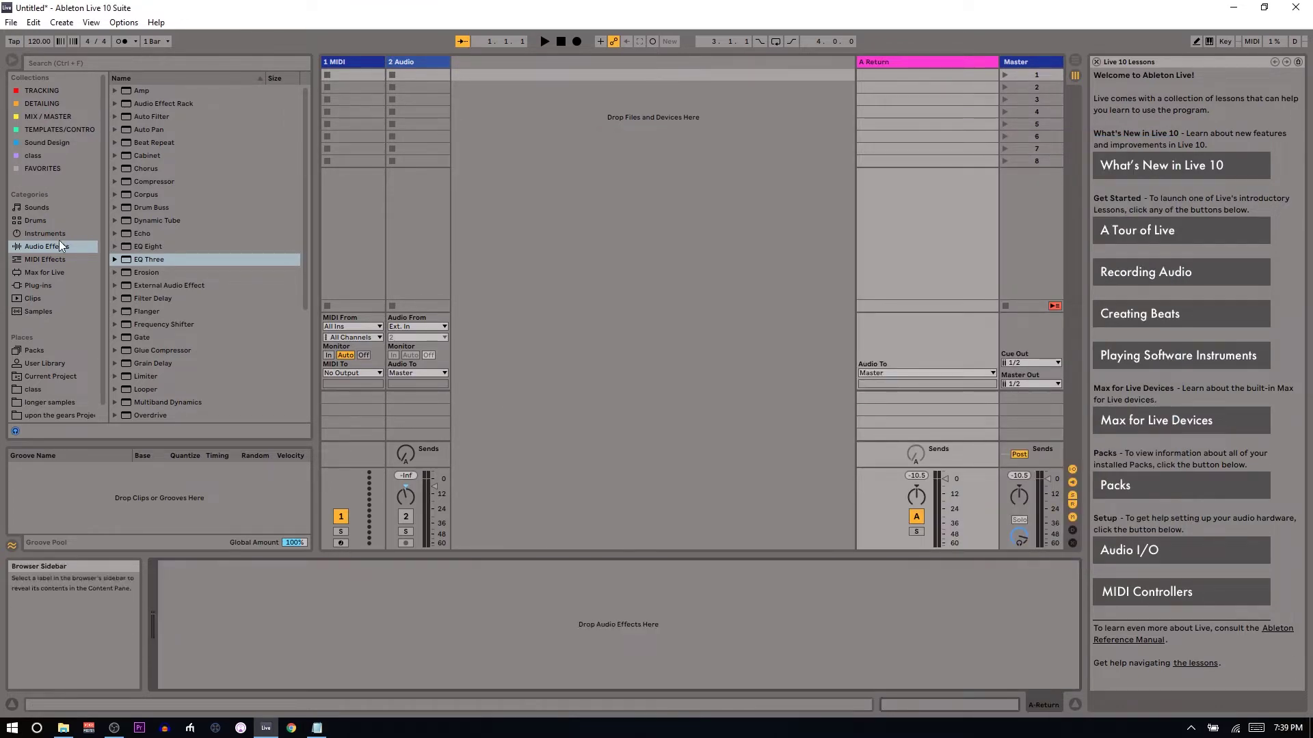
left_click(29, 286)
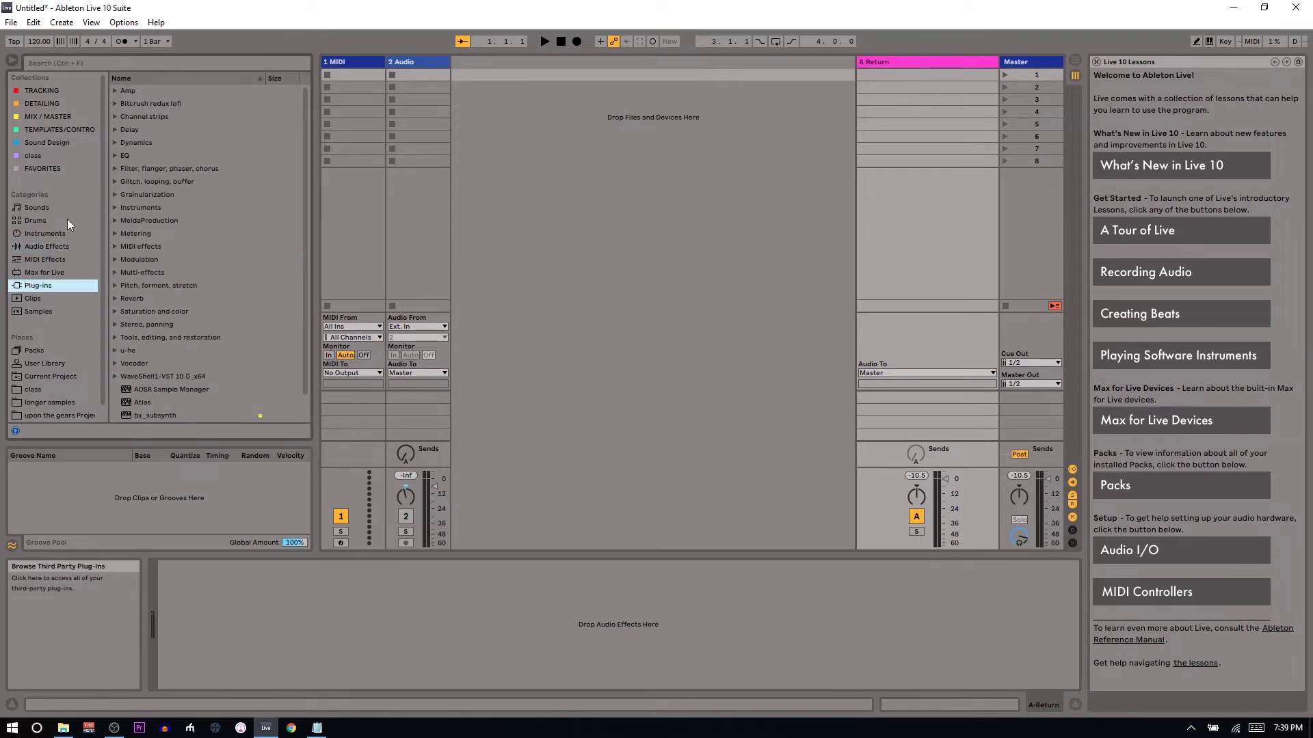
left_click(116, 156)
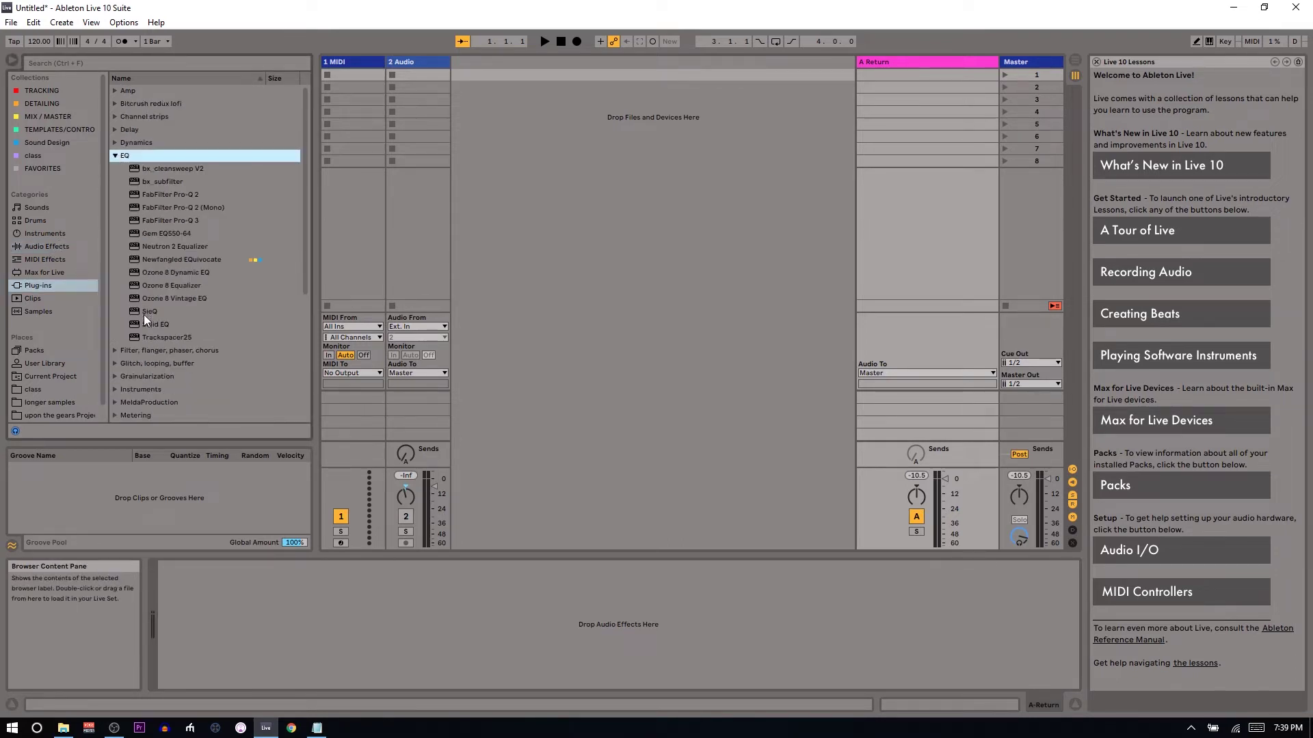
left_click_drag(171, 222, 266, 571)
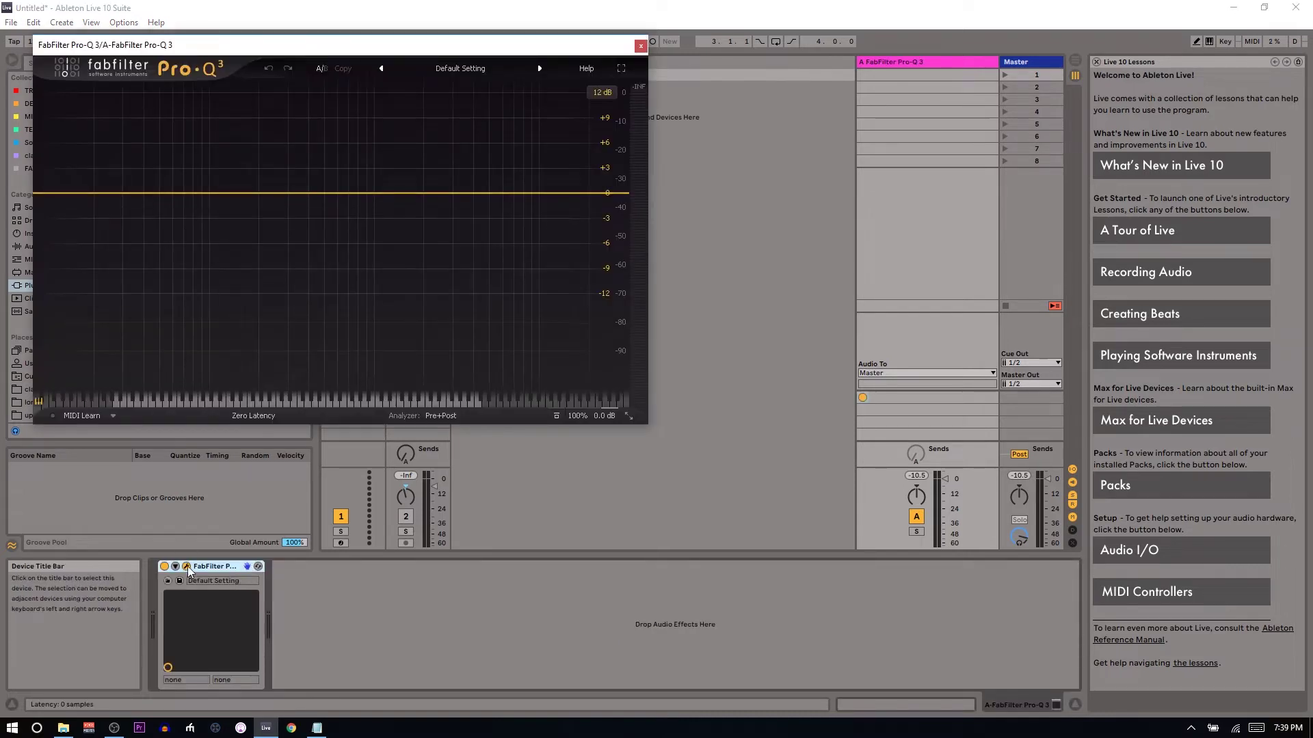
Enter Pro-Q 3's Configure mode and add a bell band boosted +2.78 dB
left_click(175, 567)
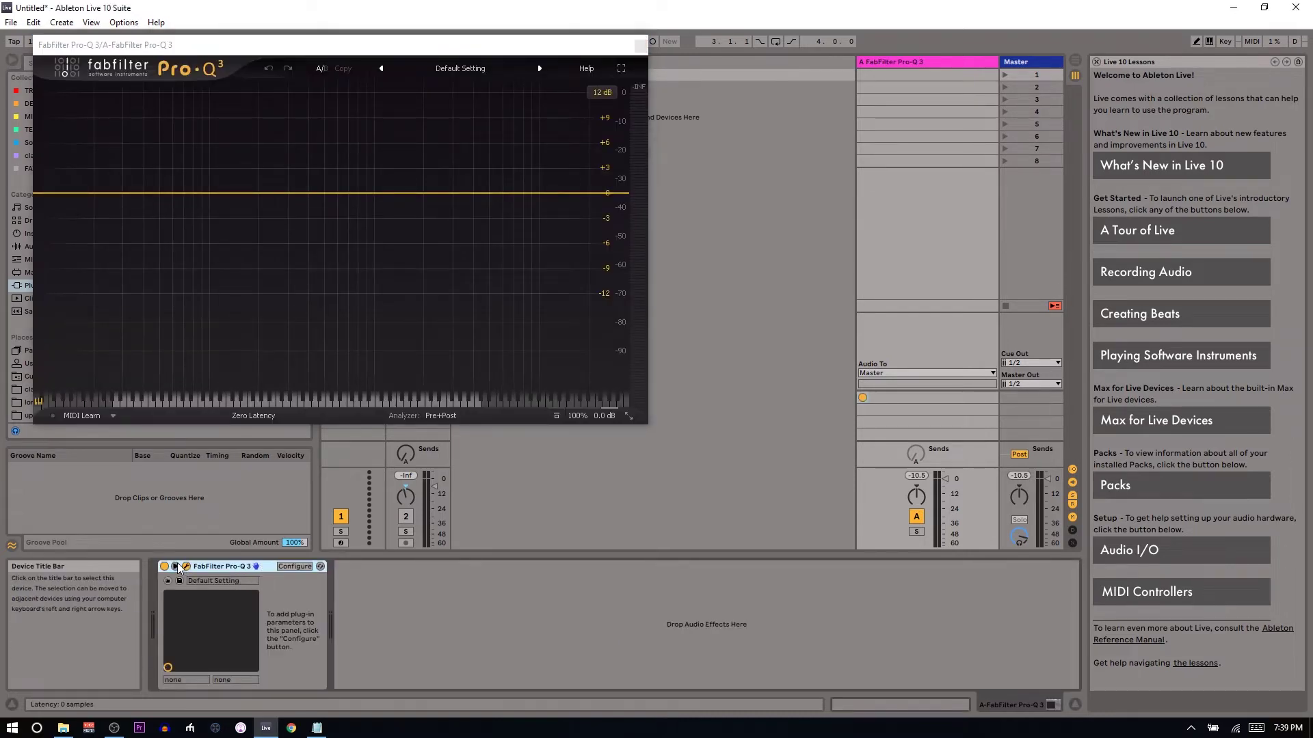
left_click(290, 569)
left_click_drag(296, 191, 295, 170)
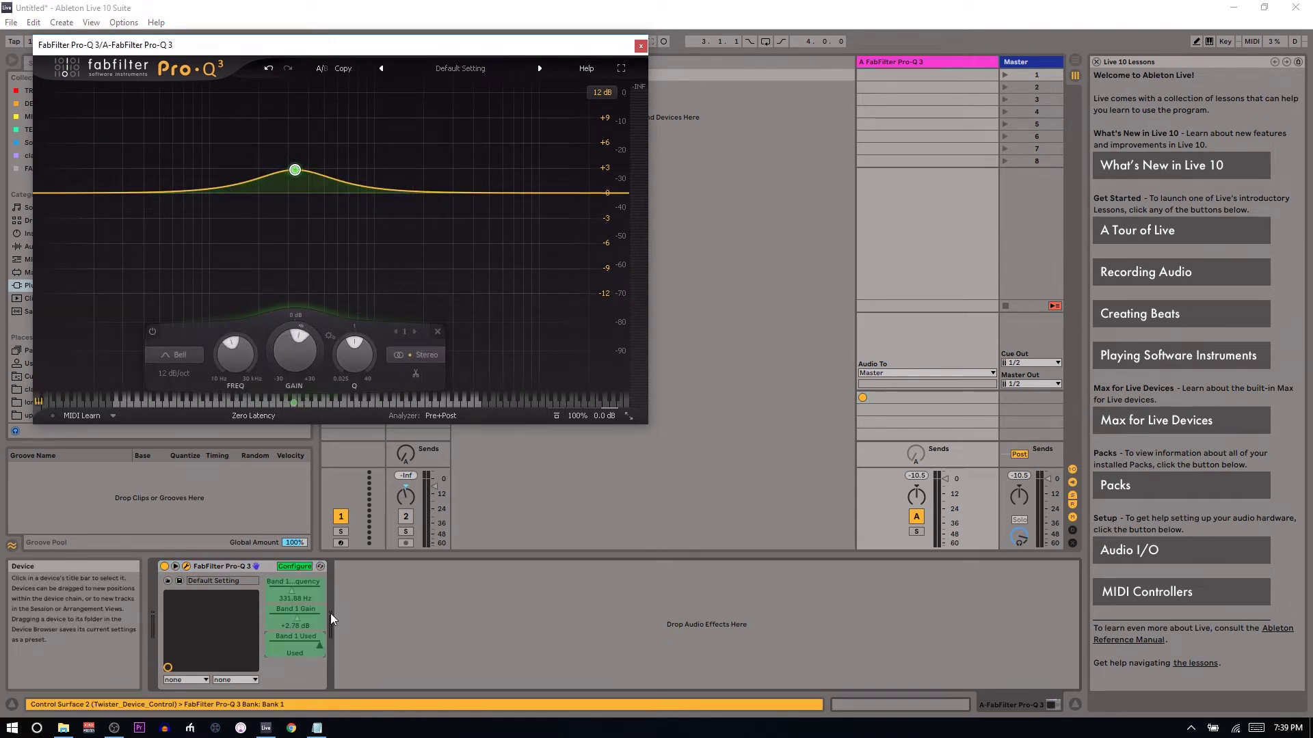
Consult the Options.txt notes in Notepad, then close the Pro-Q 3 plug-in window
key("alt+Tab")
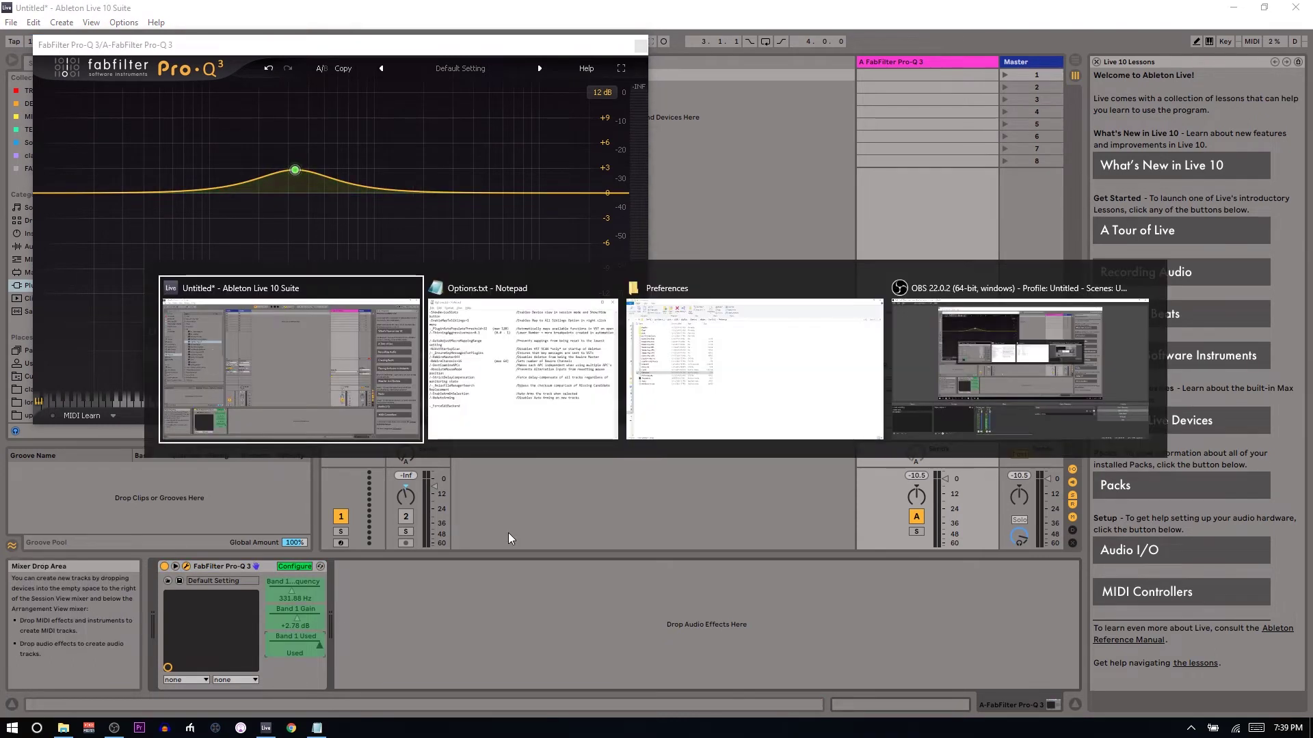
key("alt+Tab")
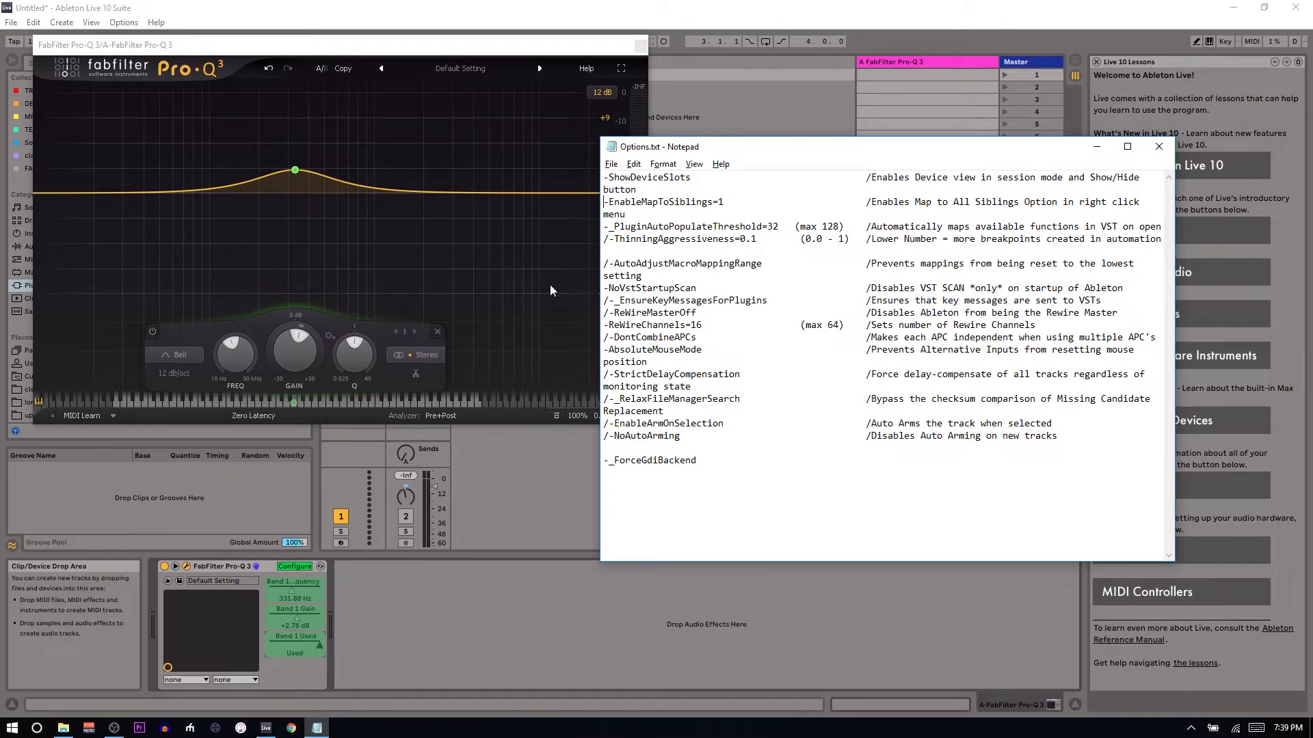
left_click(286, 573)
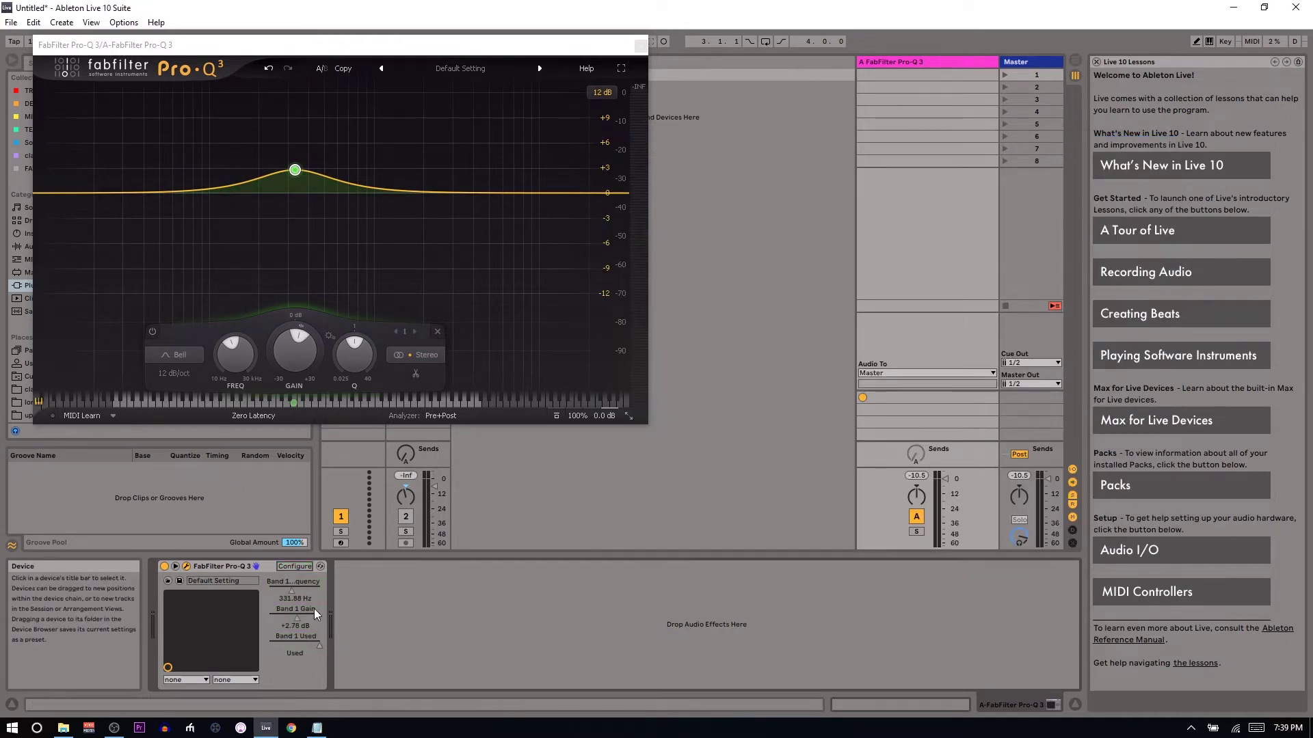
key("alt+Tab")
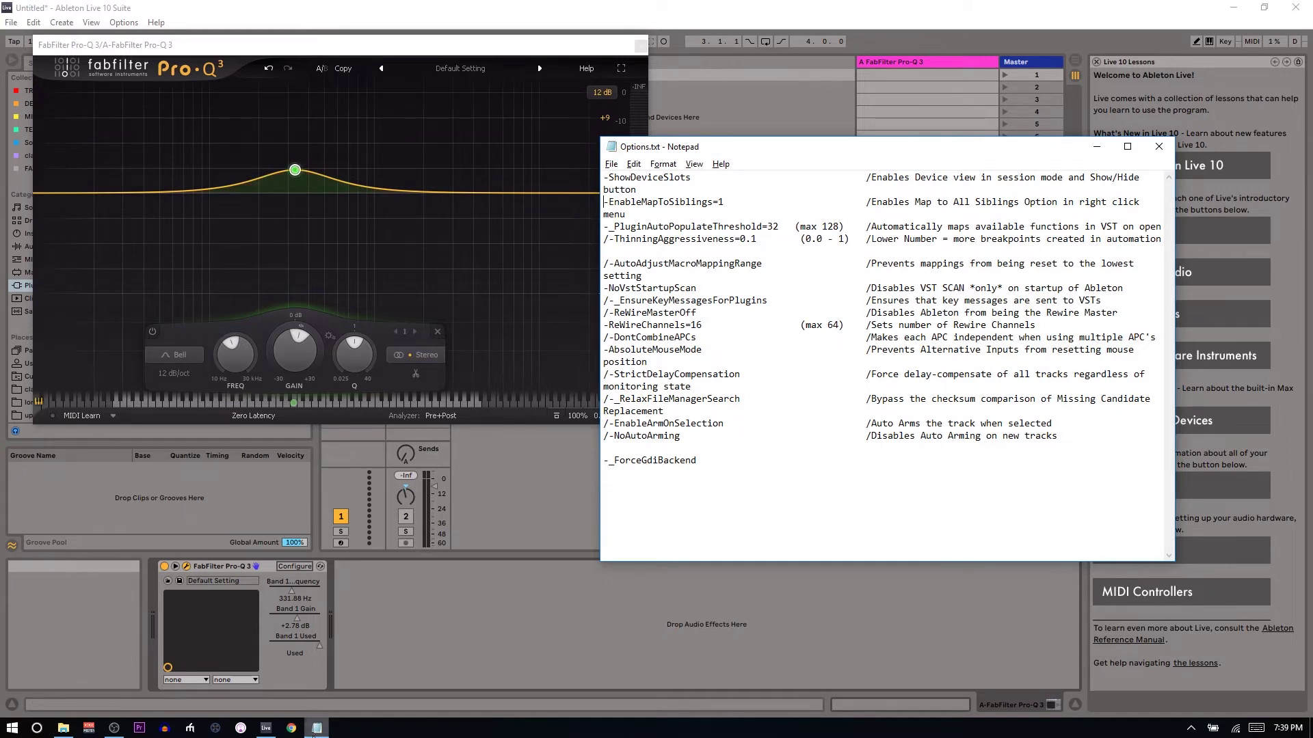
left_click(485, 62)
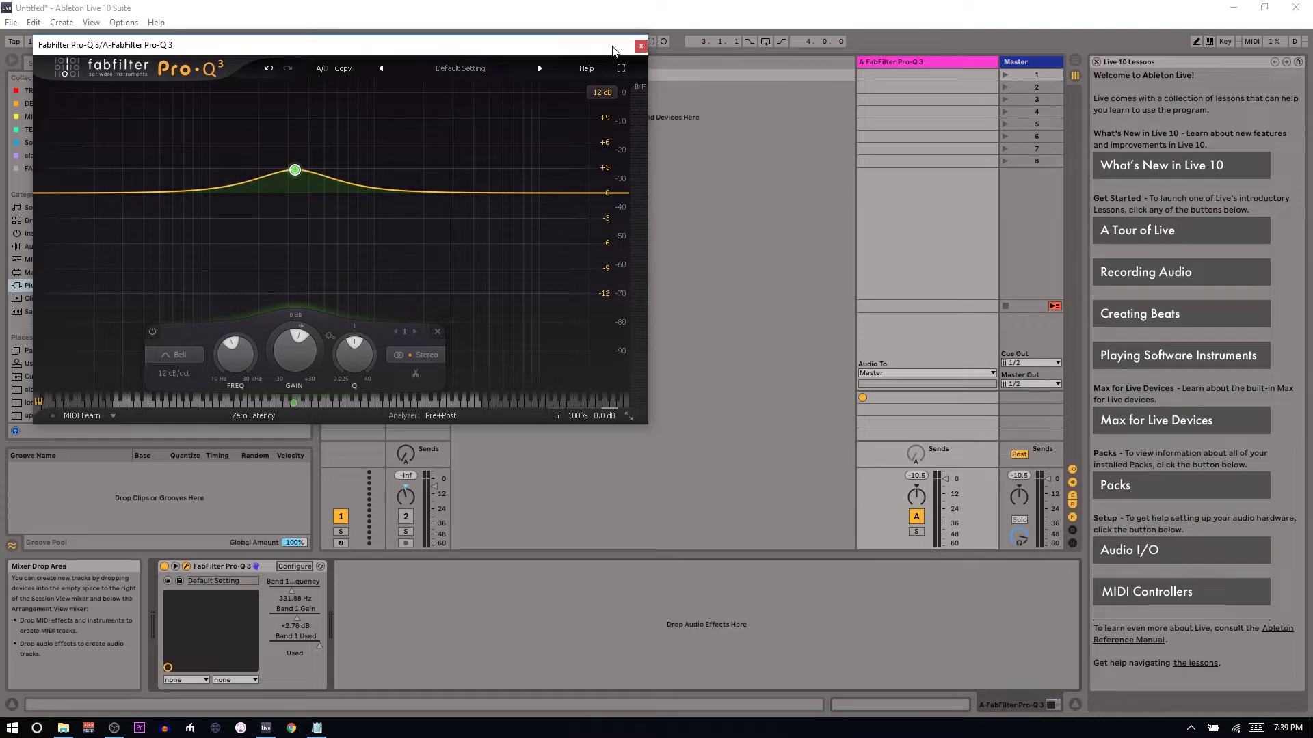
left_click(641, 46)
Create a new empty MIDI clip on track 1 and show its automation envelopes
left_click(350, 101)
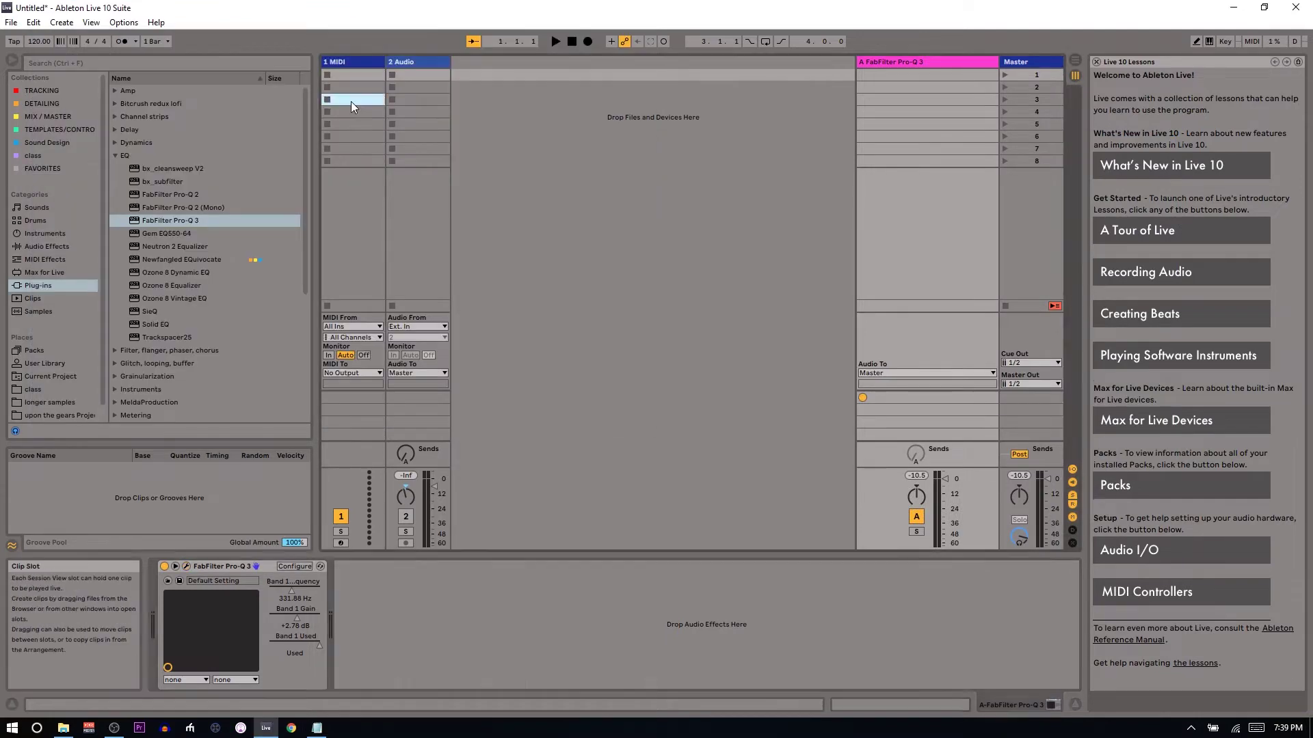
double_click(351, 101)
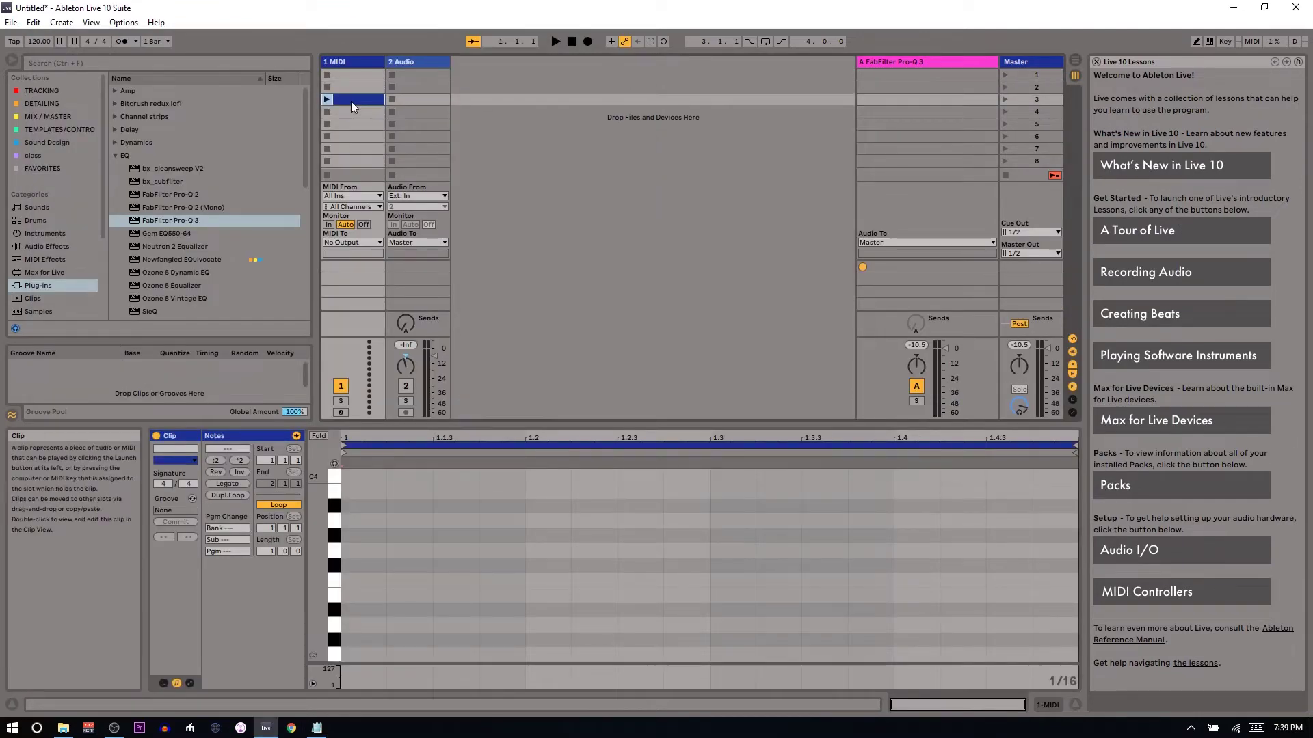
left_click(191, 681)
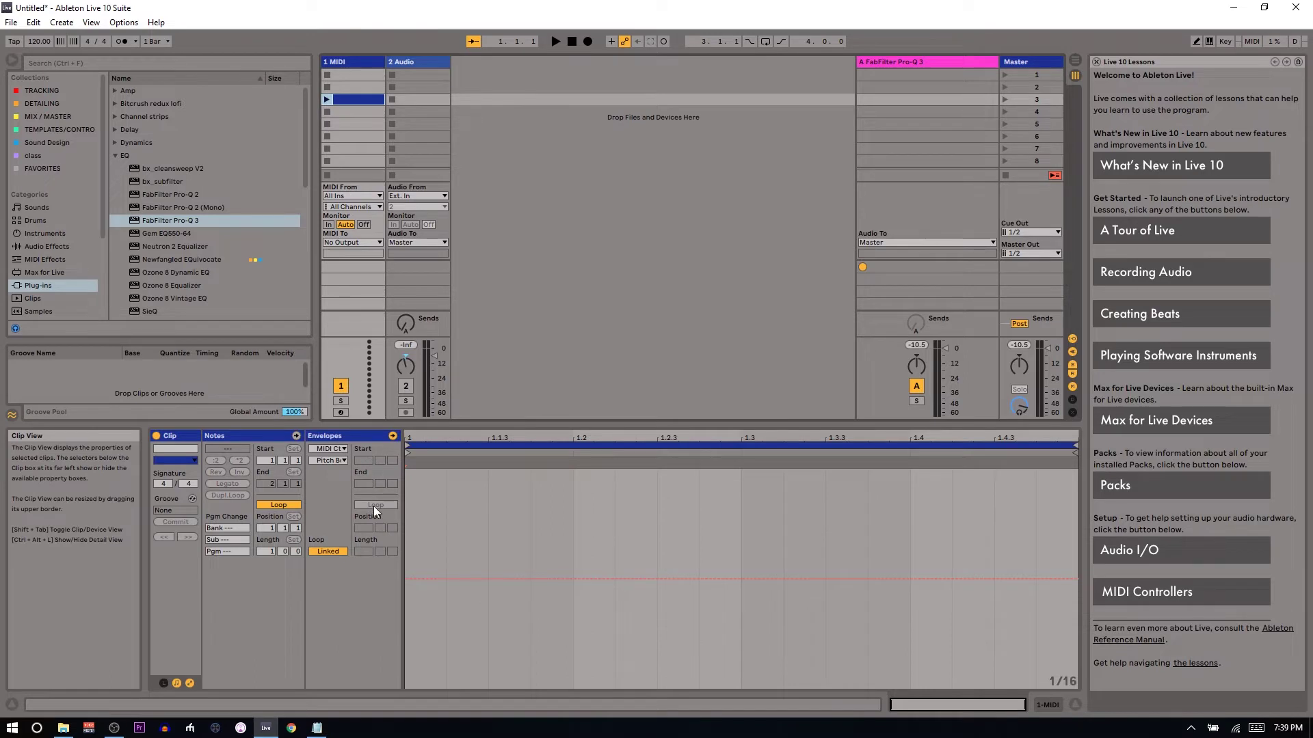
Draw a descending stepped pitch-bend envelope, start playback, and bring Options.txt forward
key("b")
mouse_move(433, 527)
left_mouse_down()
mouse_move(681, 518)
mouse_move(720, 567)
mouse_move(810, 588)
left_mouse_up()
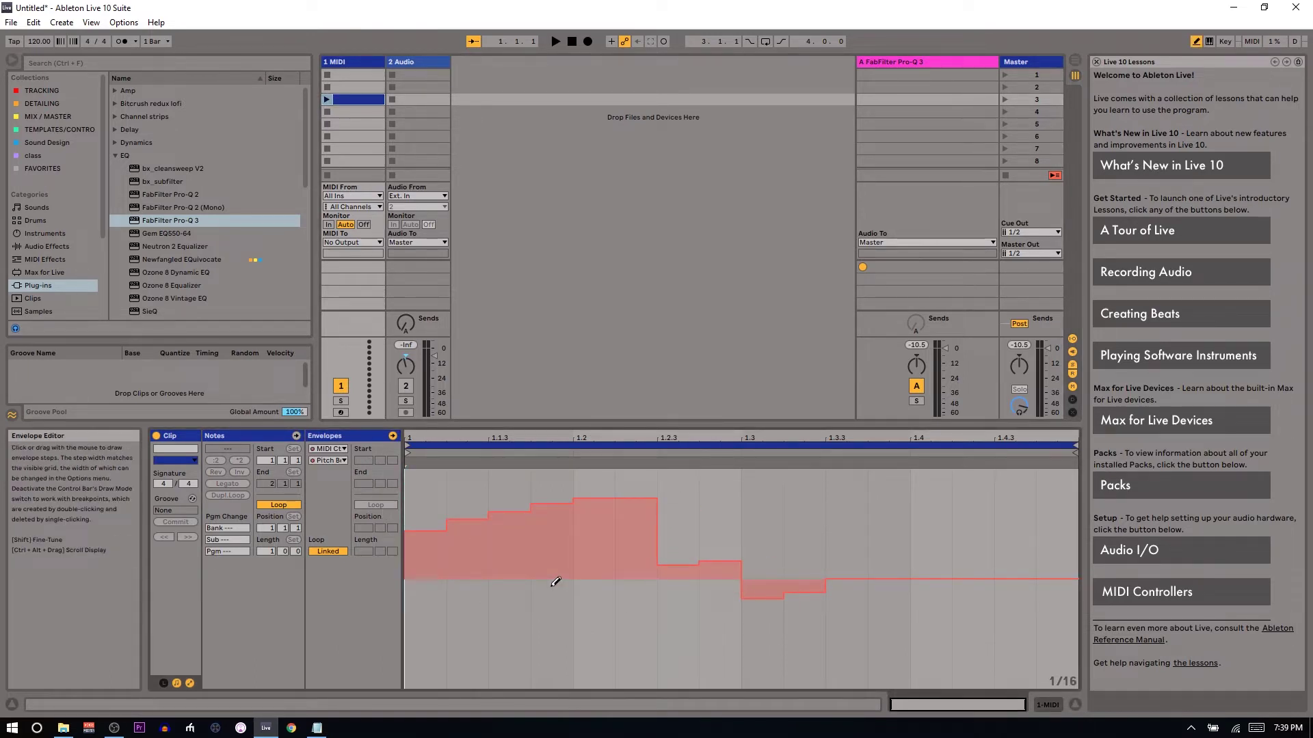
mouse_move(500, 554)
left_mouse_down()
mouse_move(642, 513)
mouse_move(700, 615)
mouse_move(830, 613)
mouse_move(313, 481)
left_mouse_up()
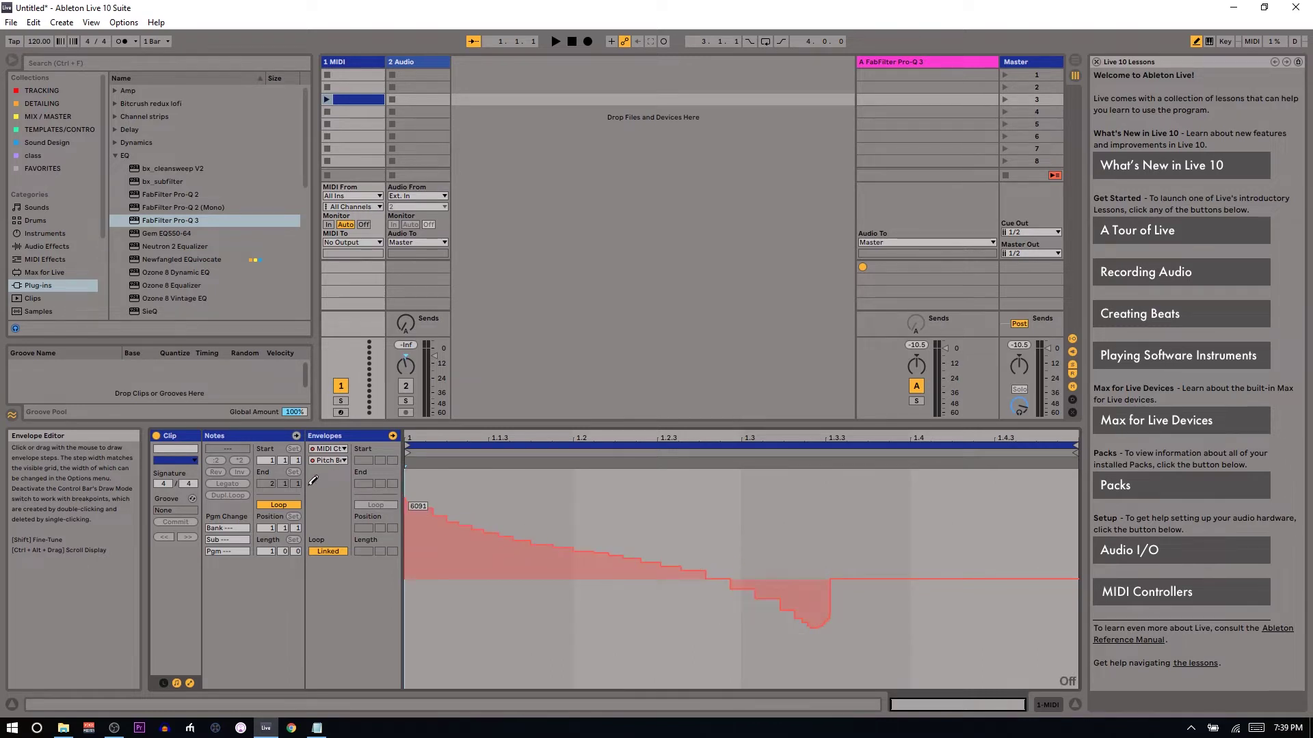
left_click_drag(407, 507, 1014, 667)
key("b")
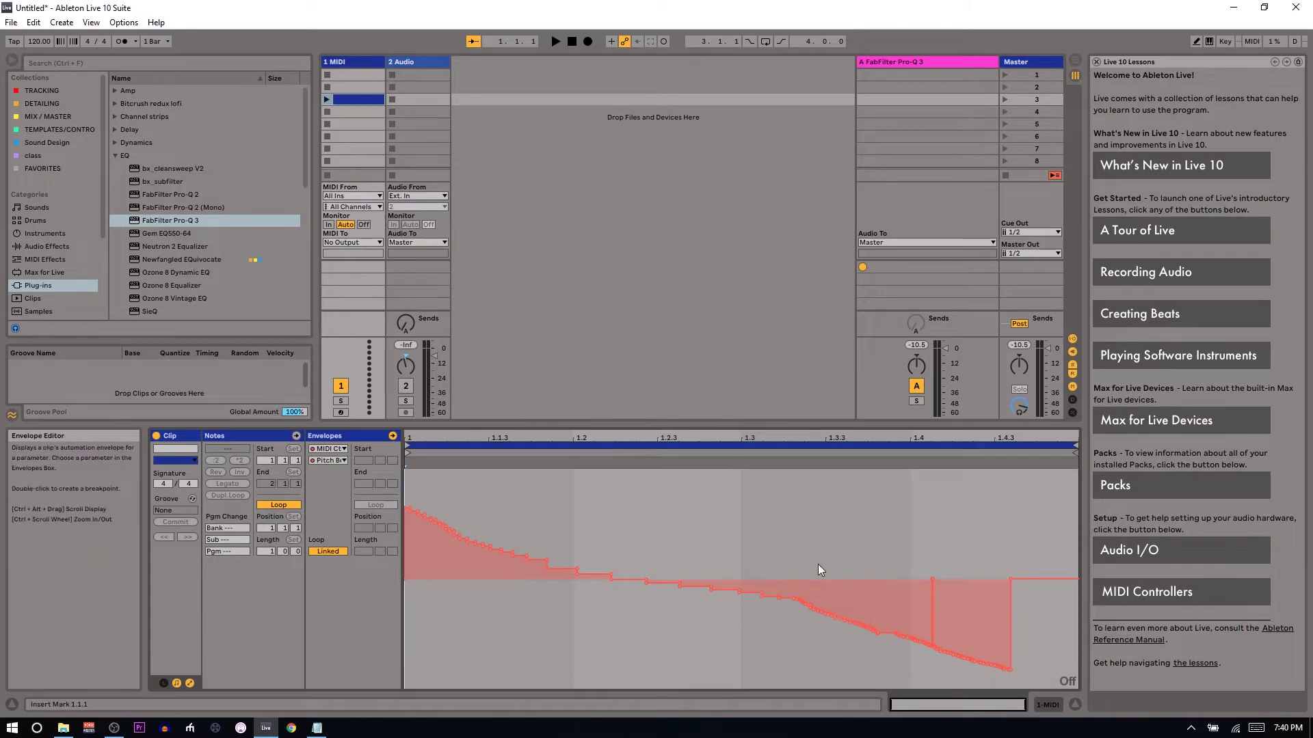
key("space")
key("alt+Tab")
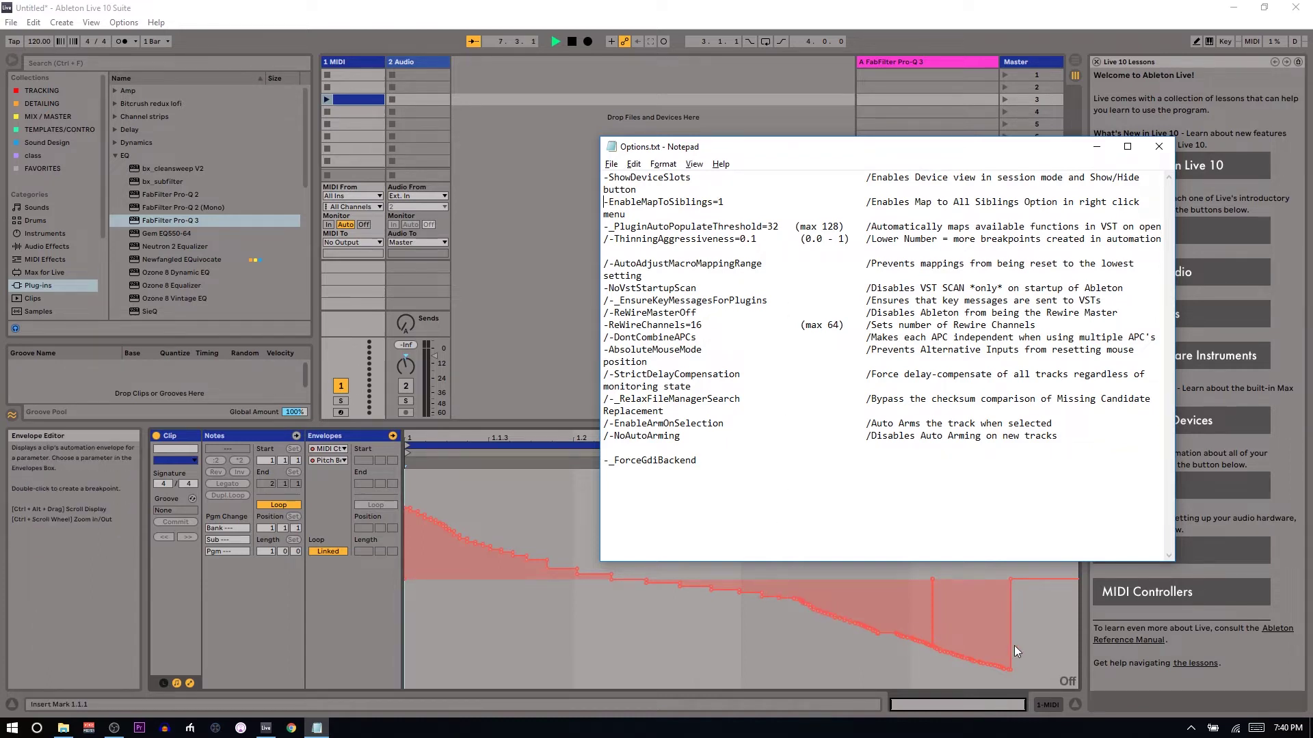
Pull the pitch-bend envelope's tail to its minimum, then delete the bottom breakpoint
left_click(1024, 622)
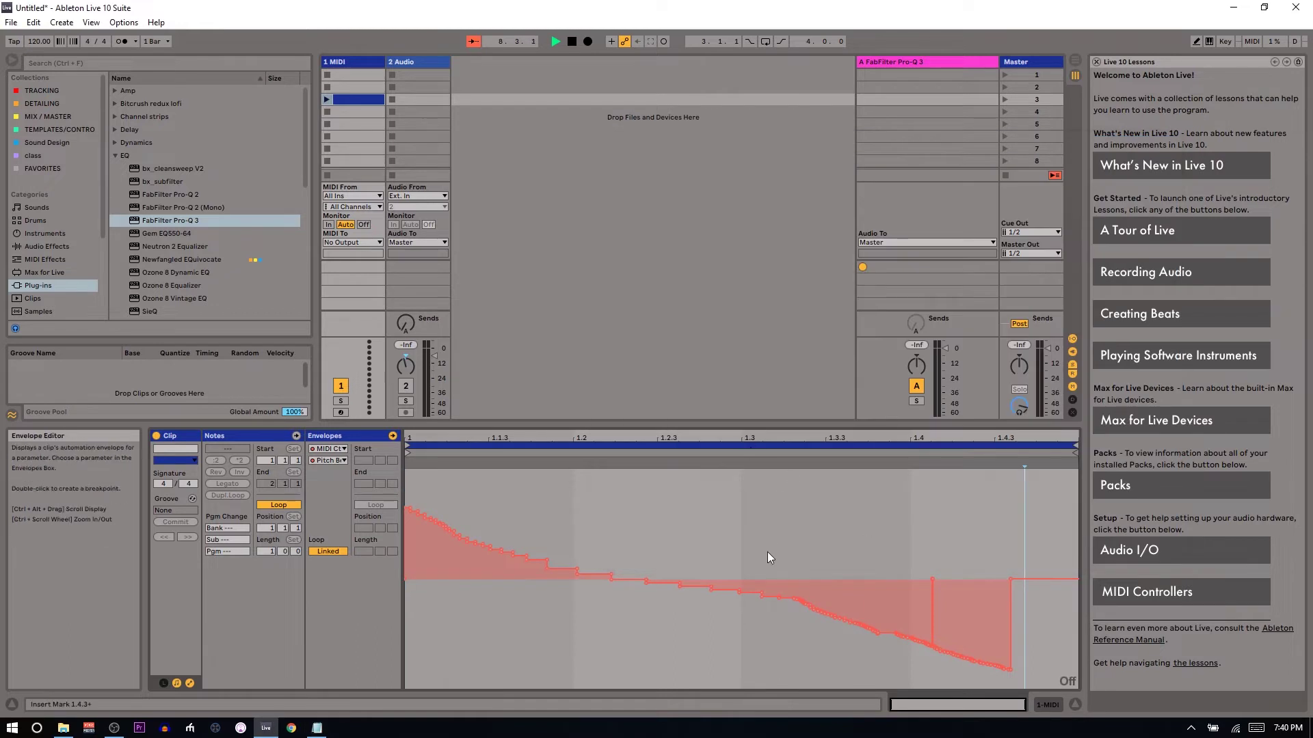
key("b")
mouse_move(793, 646)
left_mouse_down()
mouse_move(815, 737)
mouse_move(931, 736)
mouse_move(985, 686)
left_mouse_up()
key("b")
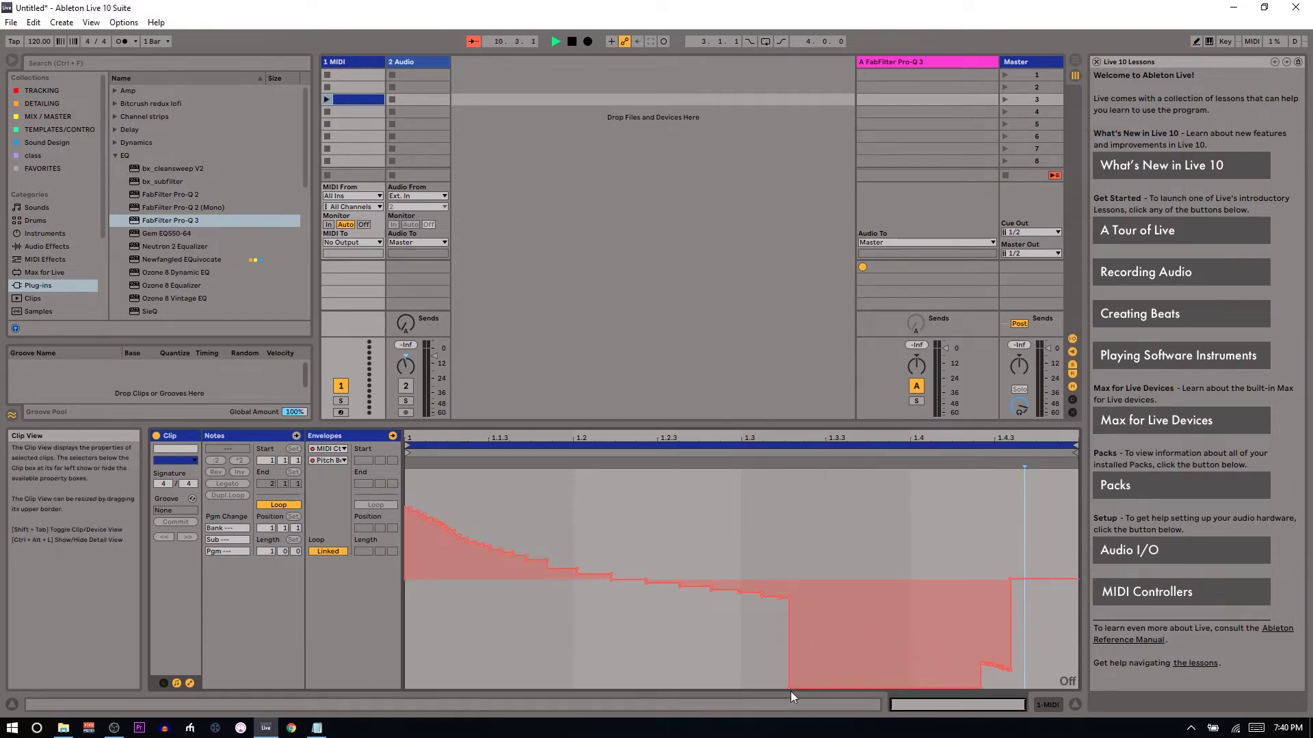
left_click(788, 687)
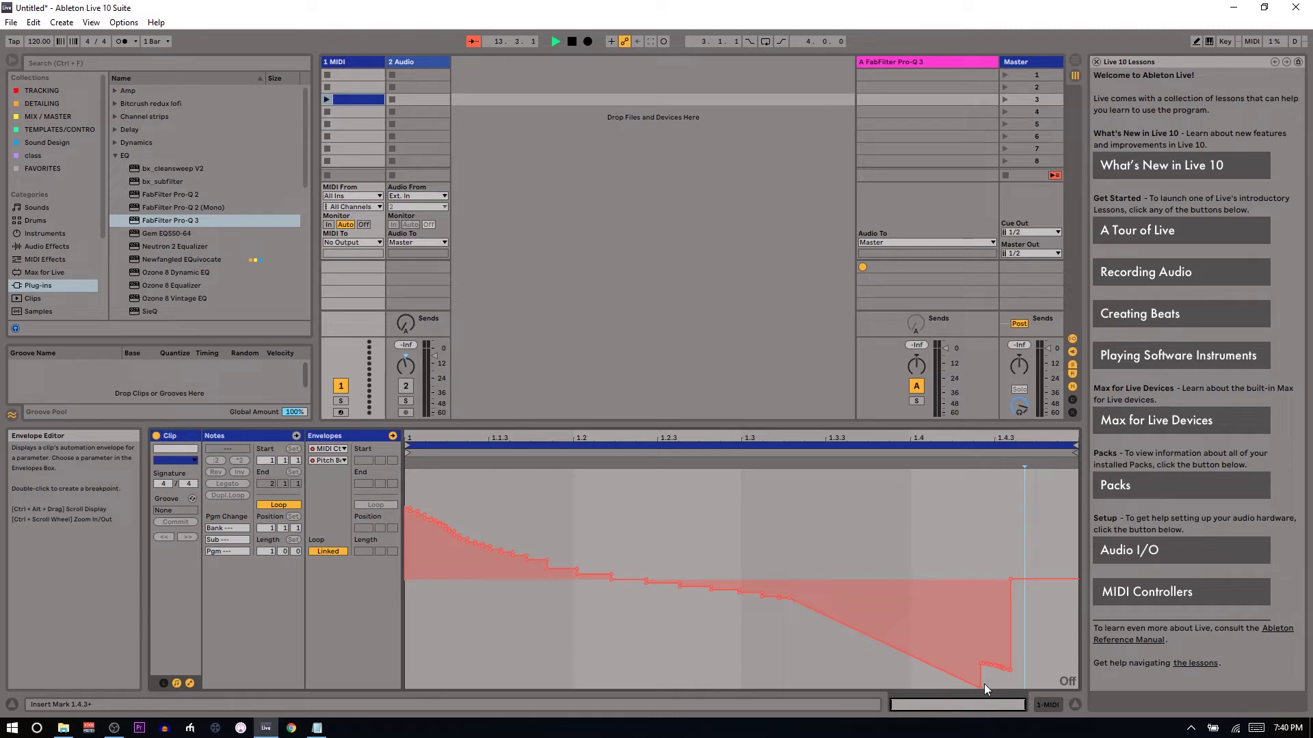
key("alt+Tab")
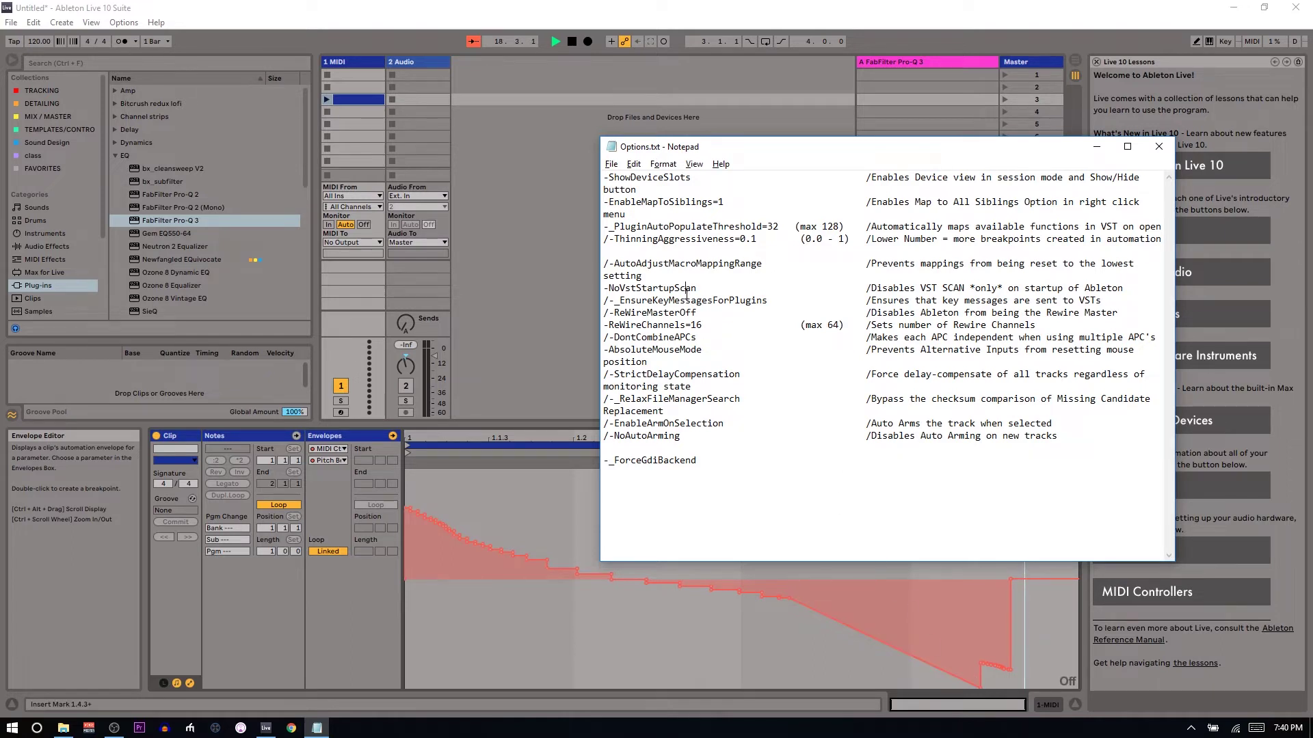
Review the Library and File Folder tabs in Live's Preferences, then return to Options.txt
left_click(561, 306)
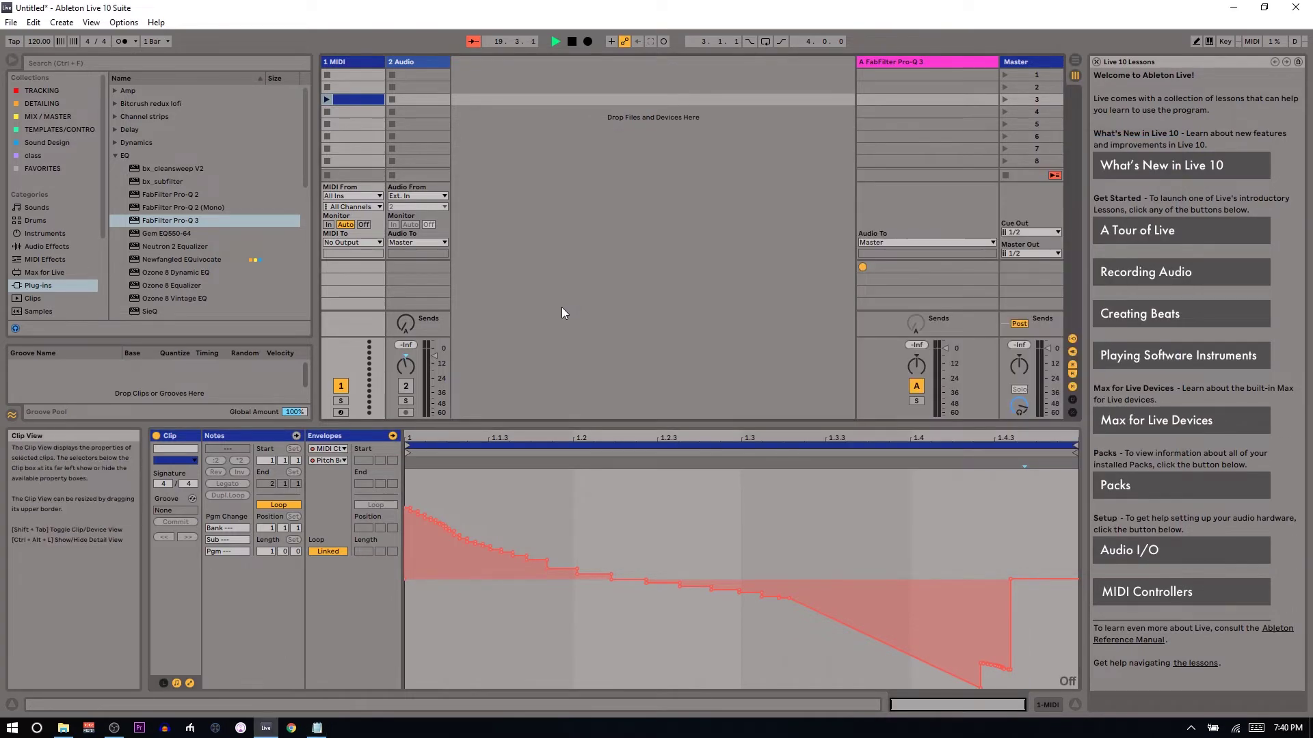
key("ctrl+comma")
left_click(513, 280)
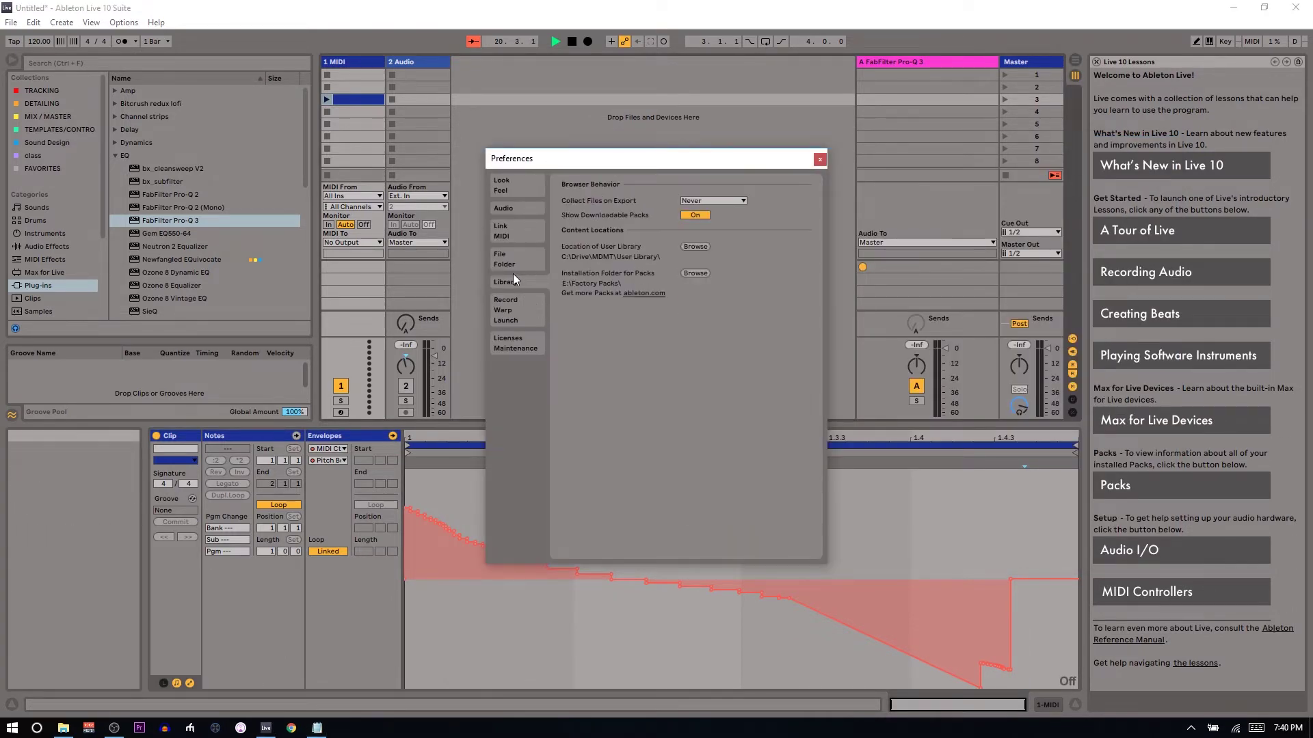
left_click(507, 256)
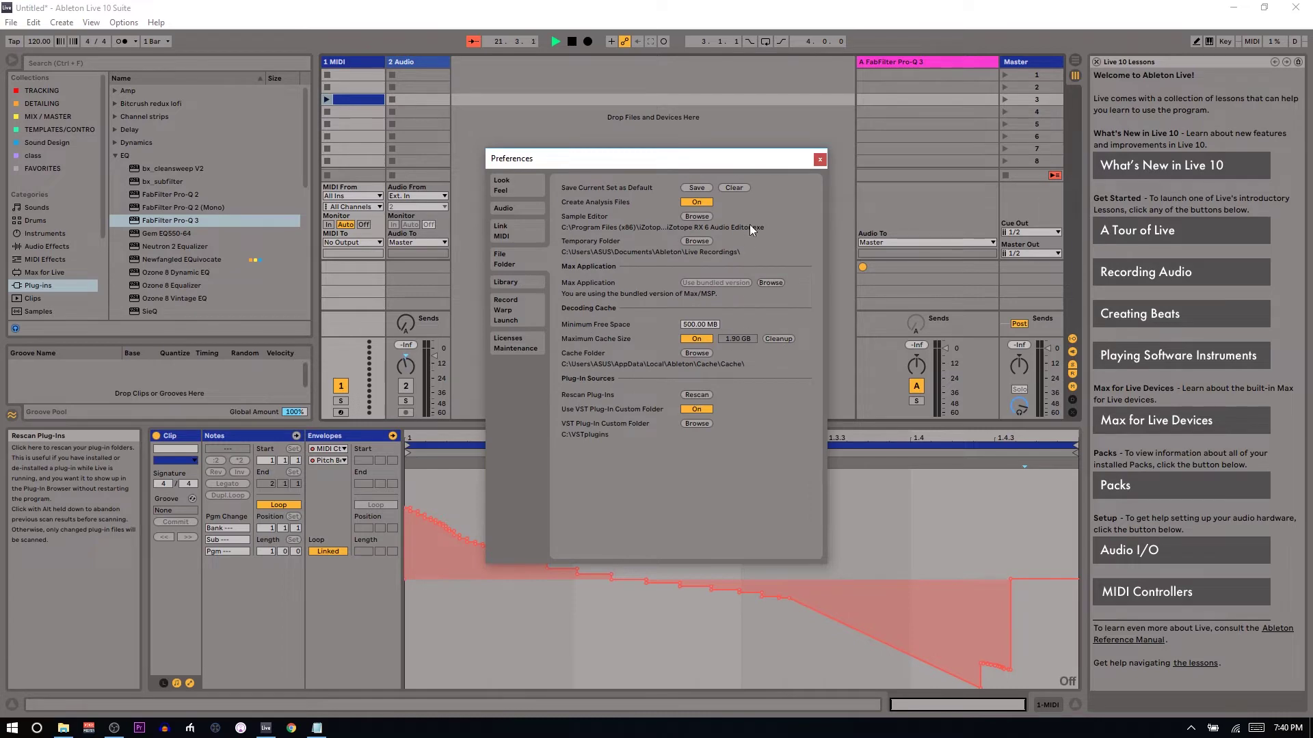
left_click(819, 163)
key("alt+Tab")
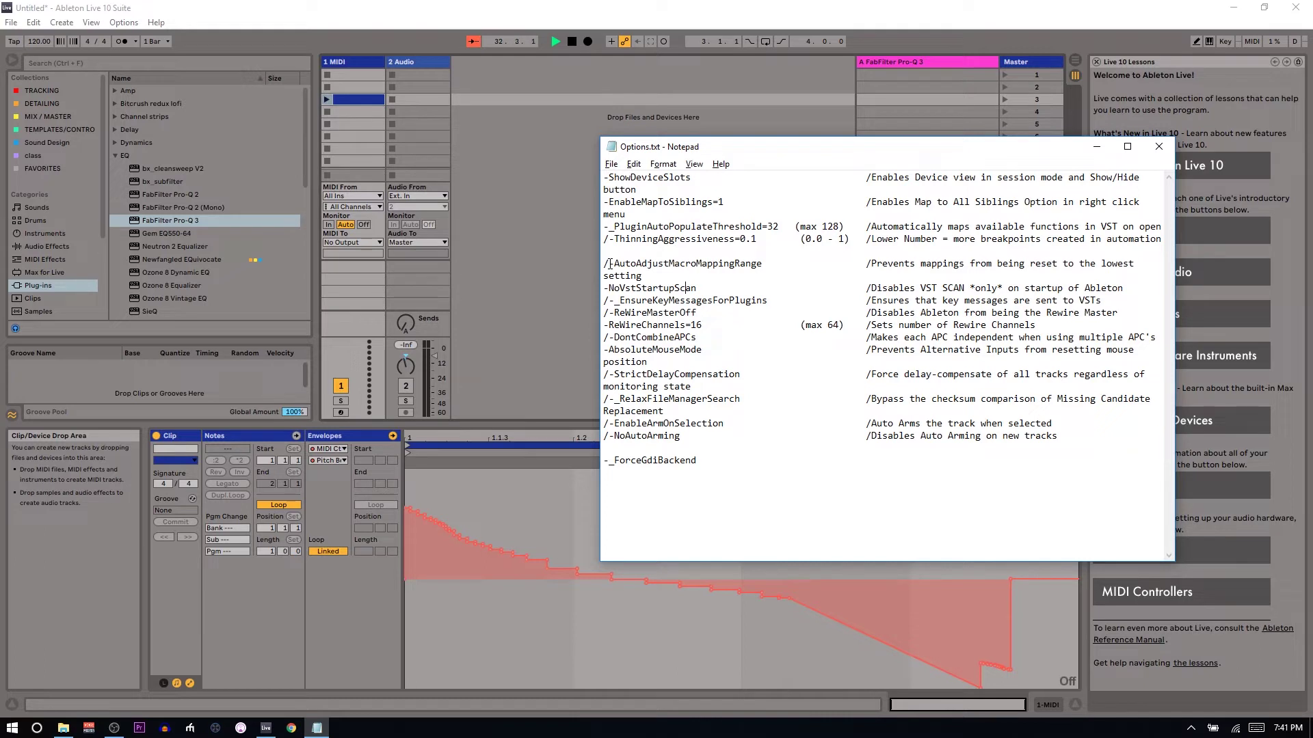
Keep -AutoAdjustMacroMappingRange commented out by retyping its slash, then return to Live
key("BackSpace")
type("/")
left_click(1209, 43)
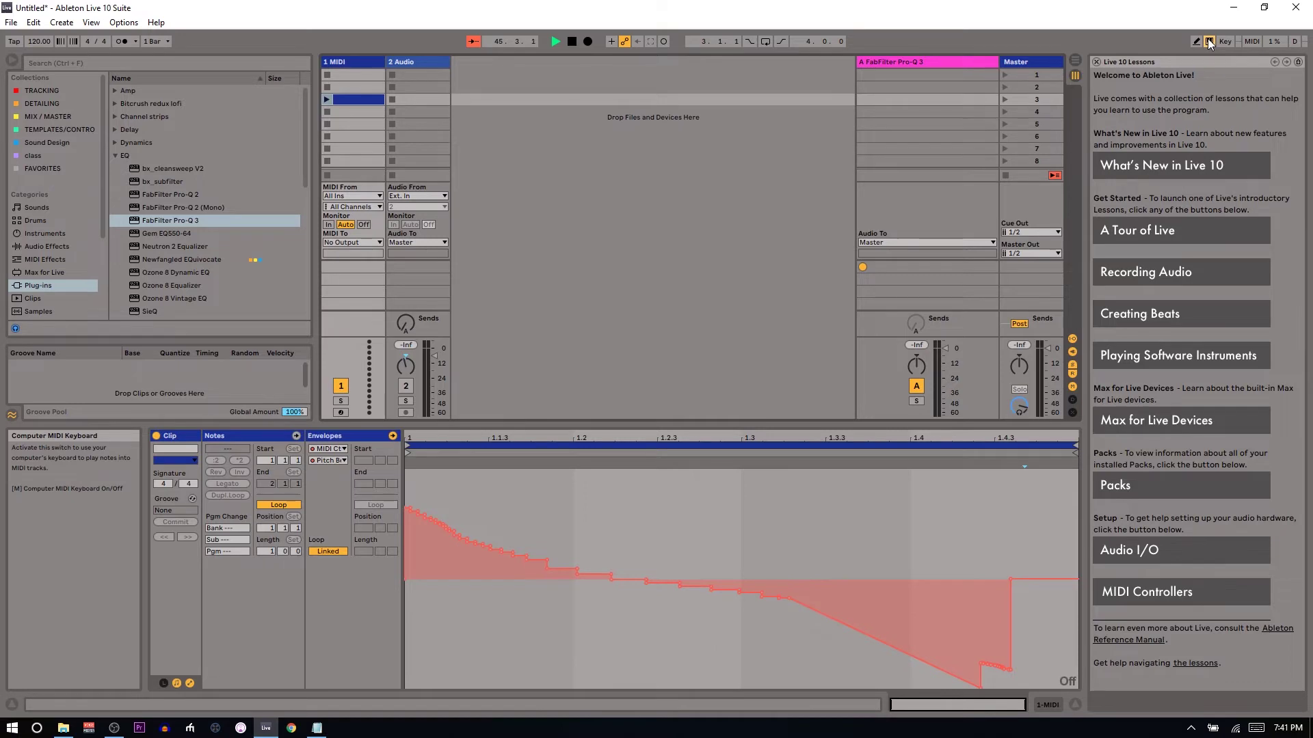
Switch from Live to the Options.txt window in Notepad
key("alt+Tab")
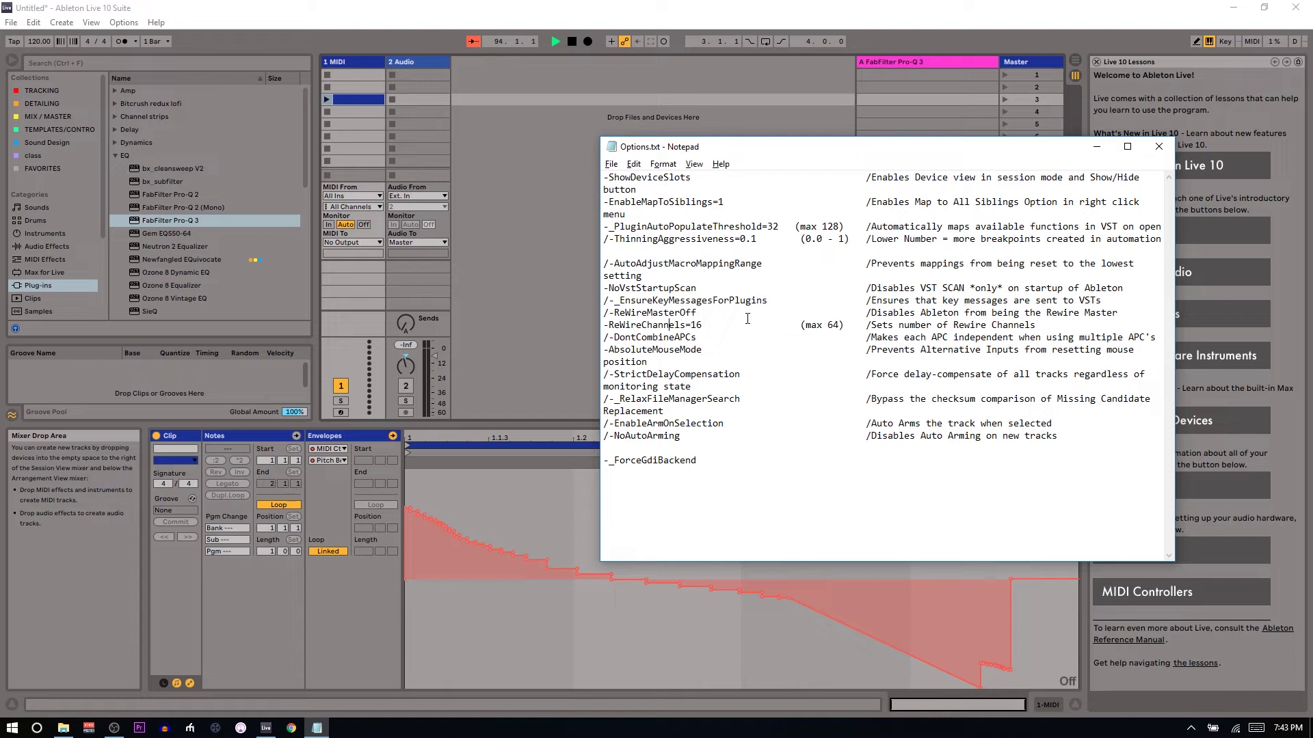
Highlight -DontCombineAPCs, disable -AbsoluteMouseMode with a slash, and select Live's 2 Audio track
left_click_drag(697, 337, 609, 337)
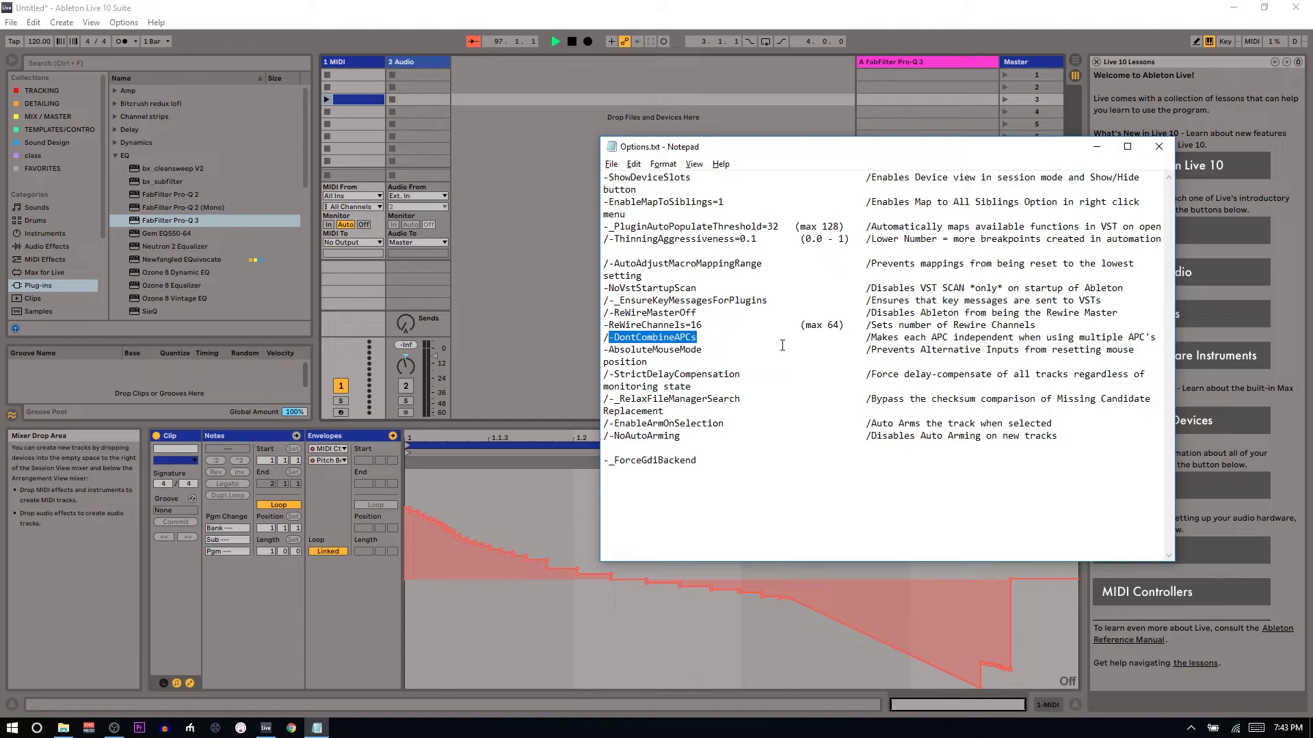
left_click(633, 350)
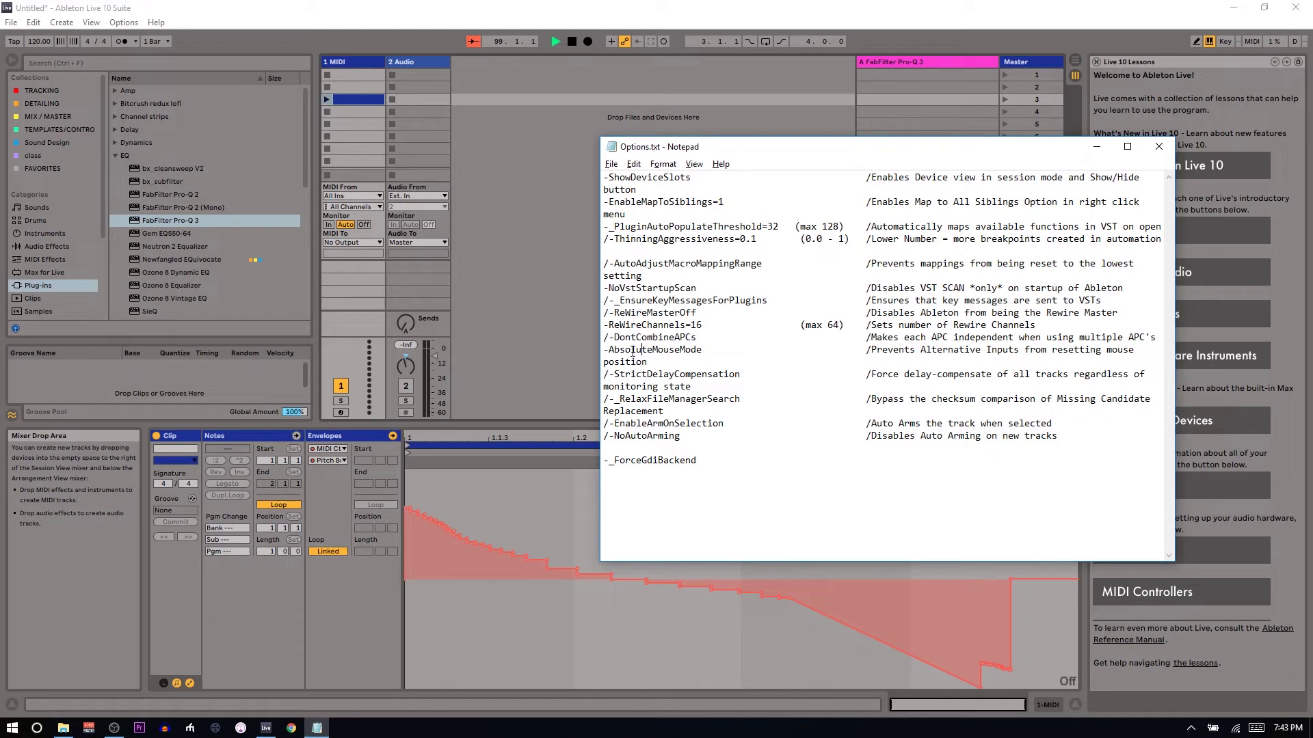
left_click(606, 350)
type("/")
left_click(425, 62)
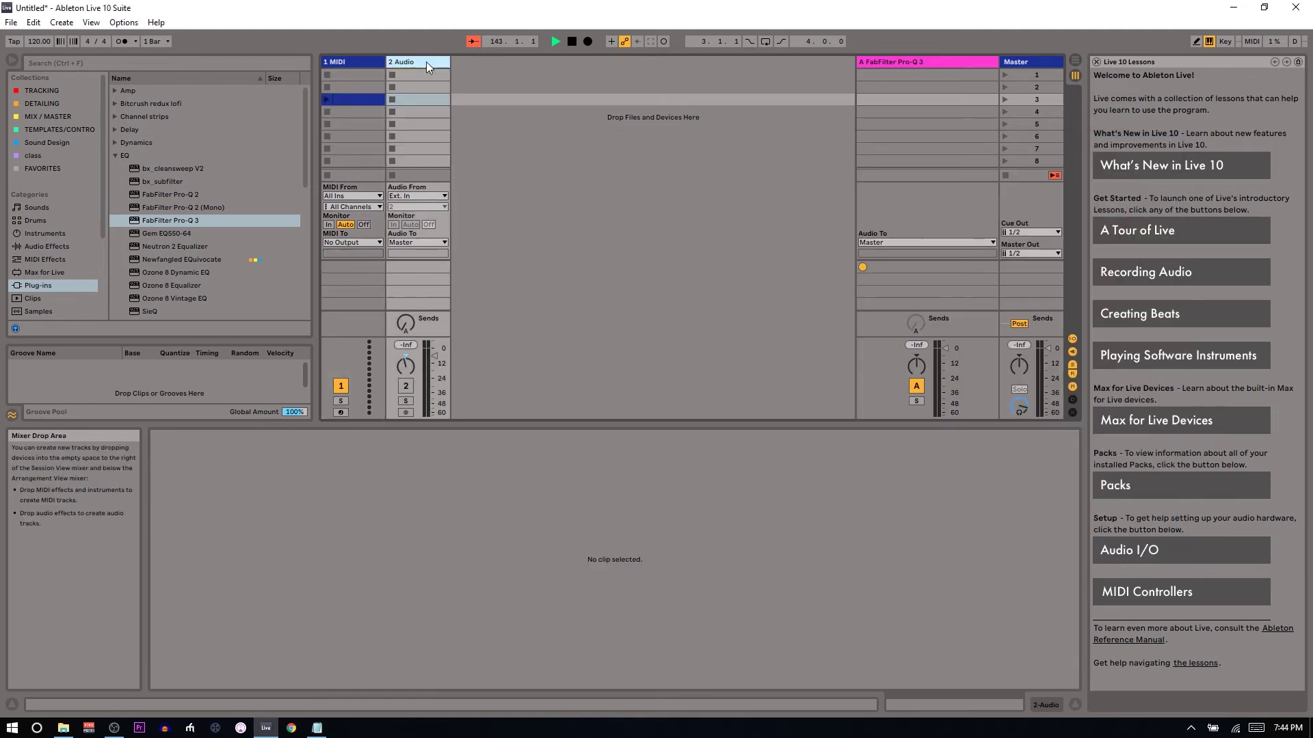
Glance back at Live, then return to Options.txt in Notepad
key("alt+Tab")
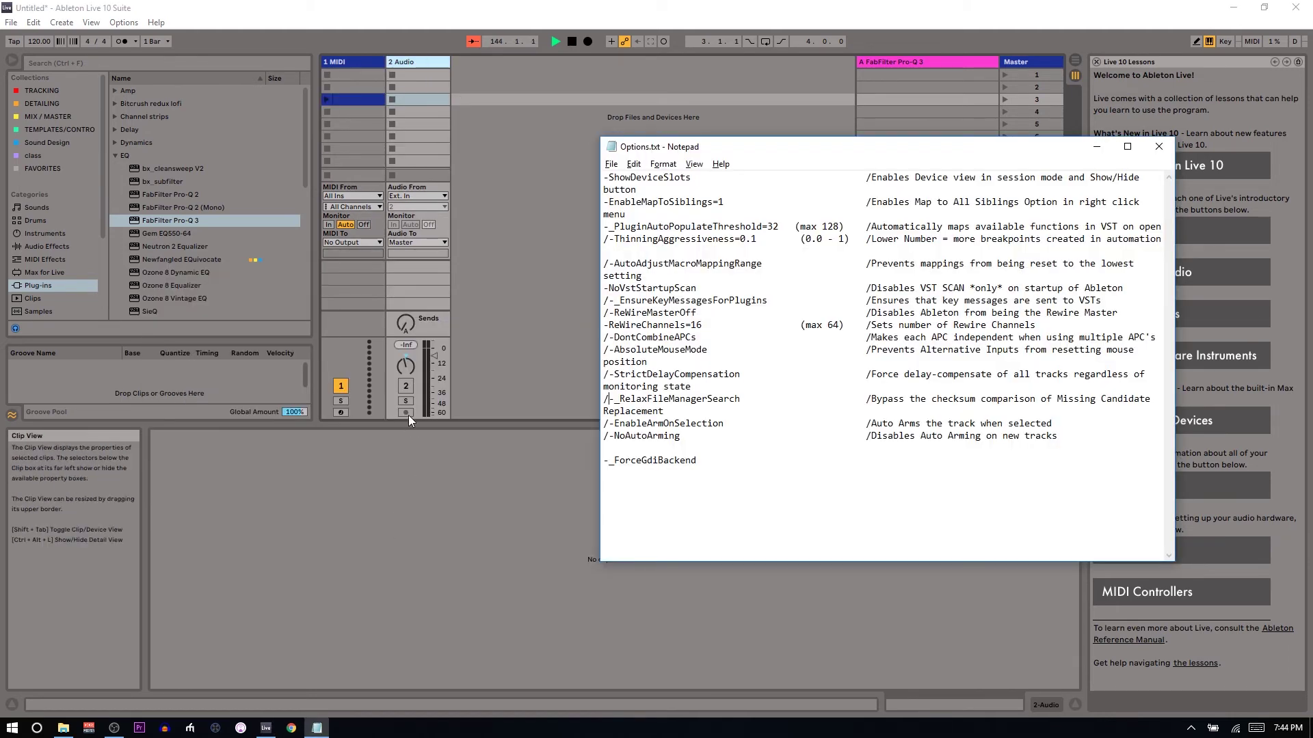
key("alt+Tab")
key("alt+Tab")
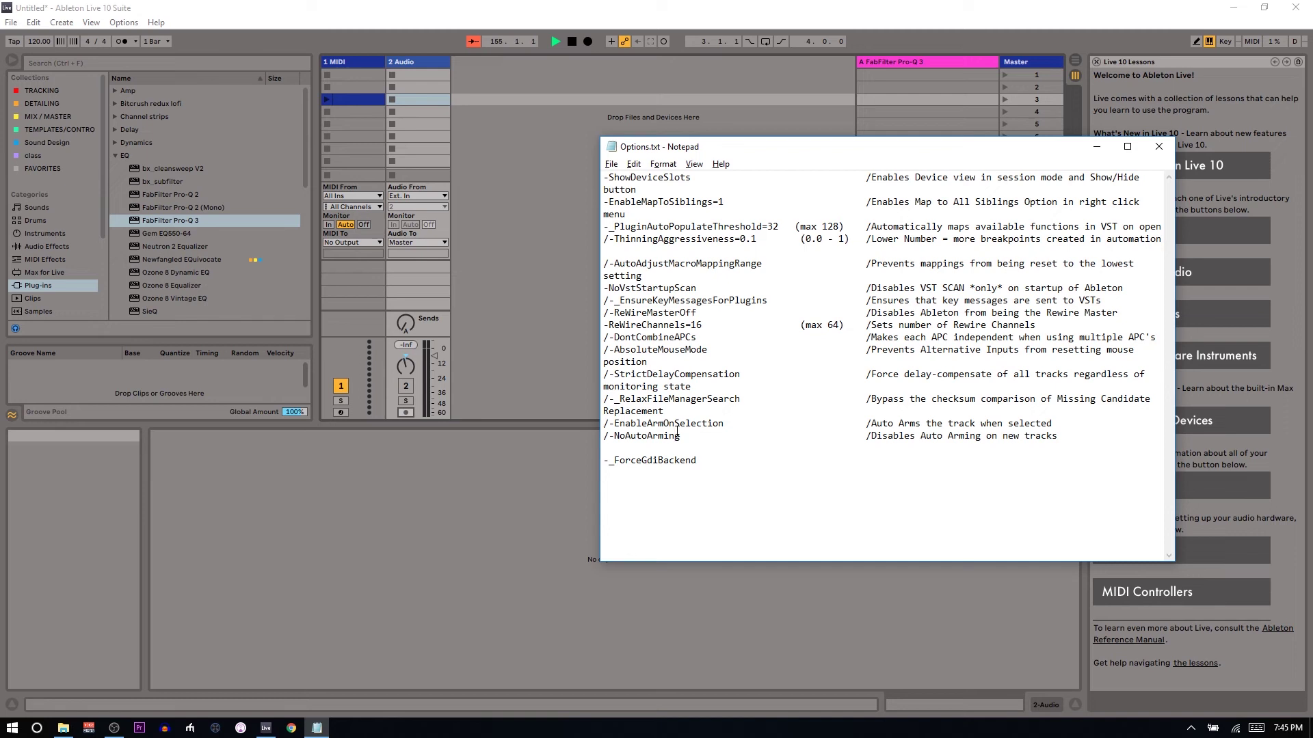
double_click(688, 463)
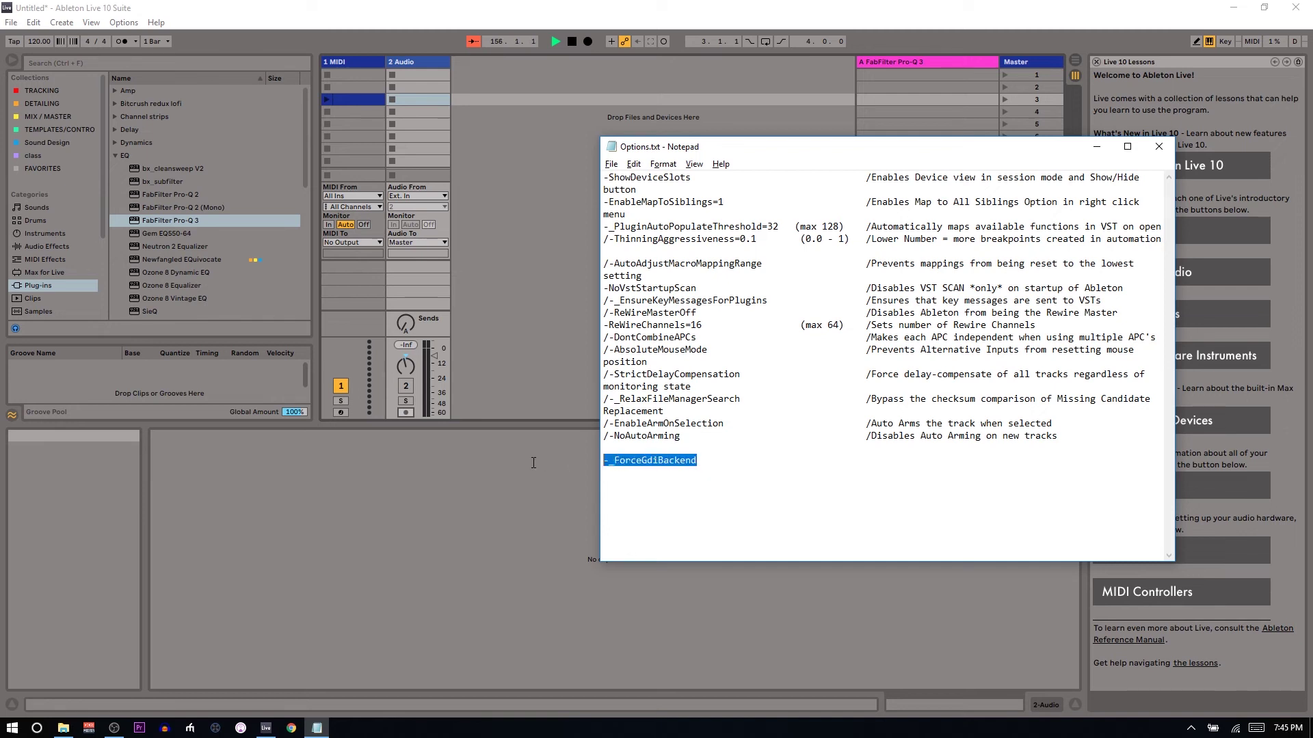
left_click(666, 449)
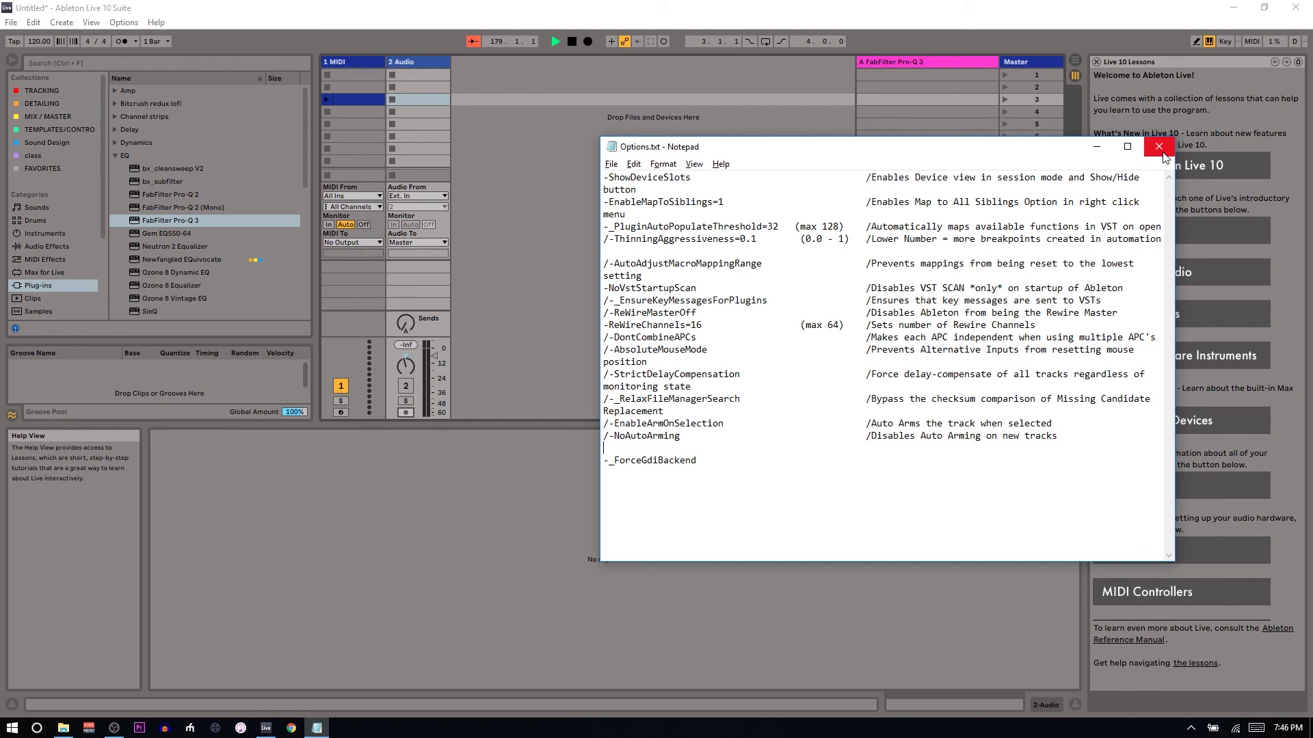
left_click(1162, 153)
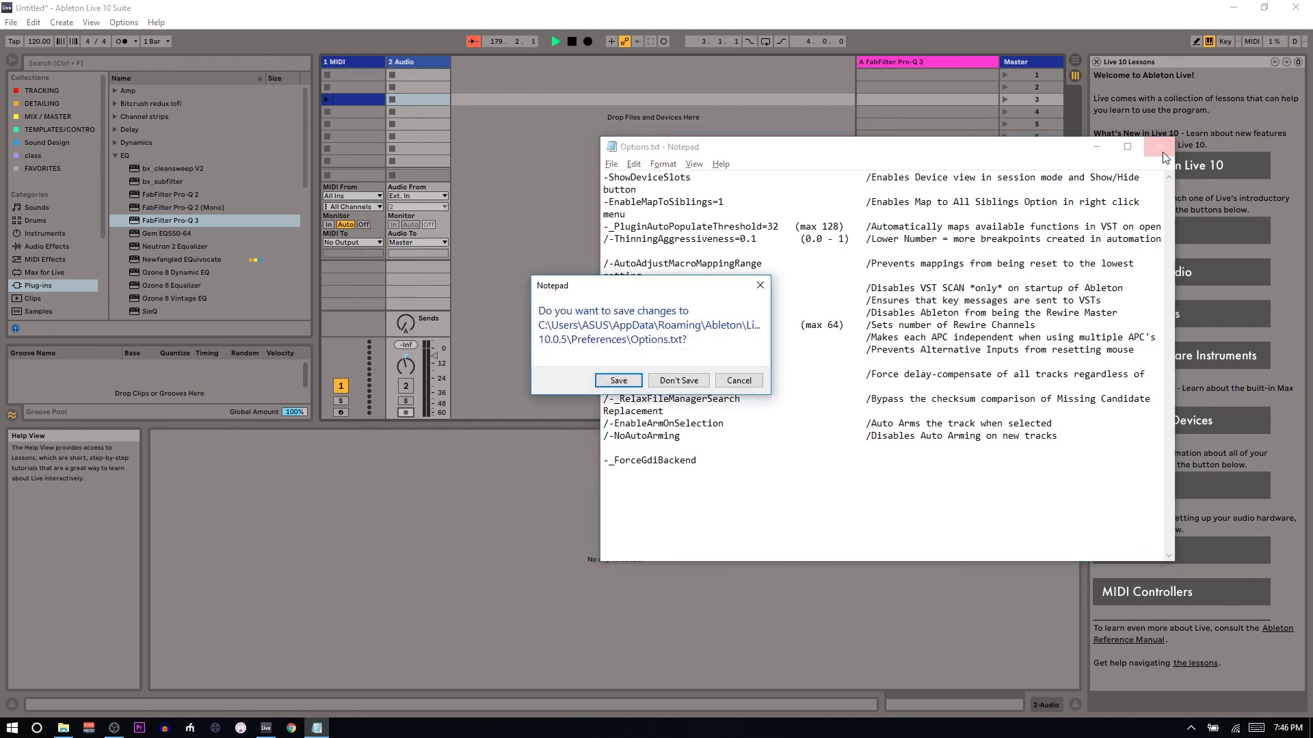
Save Options.txt and close Notepad, then move from the Preferences folder back to Live
left_click(618, 380)
key("alt+Tab")
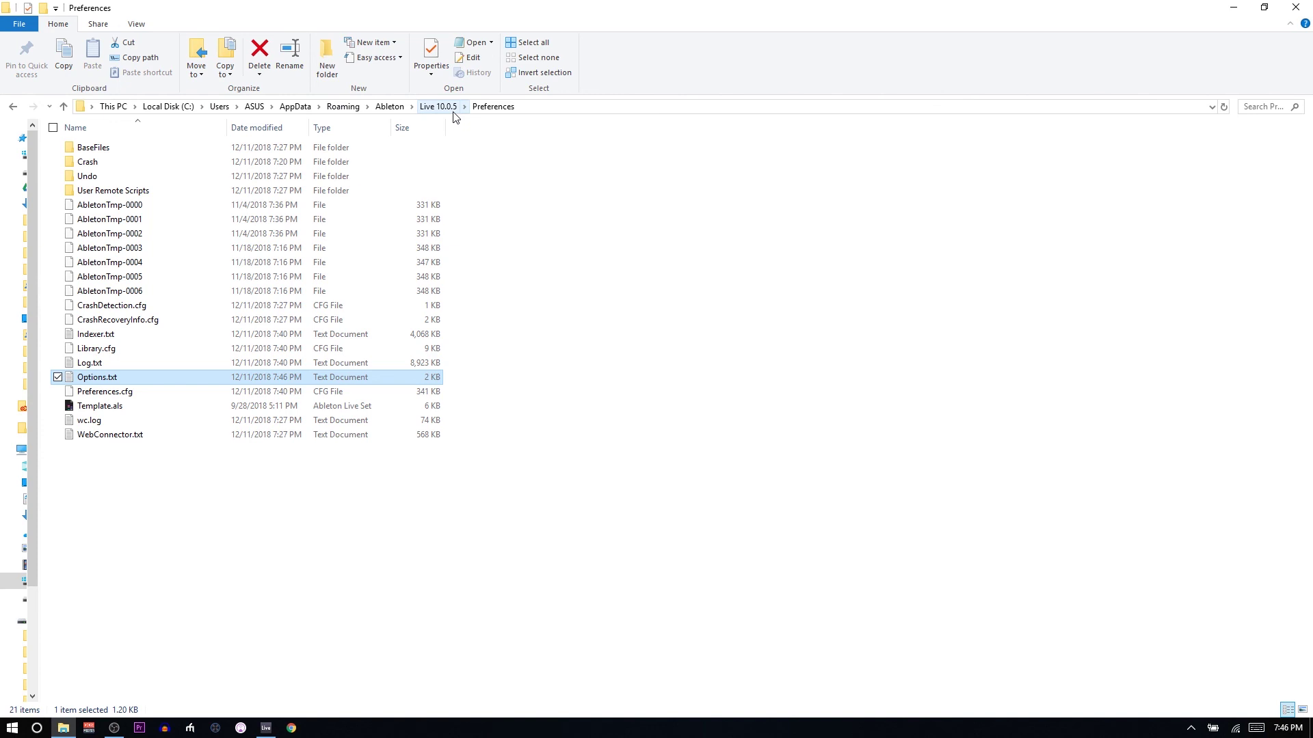
key("alt+Tab")
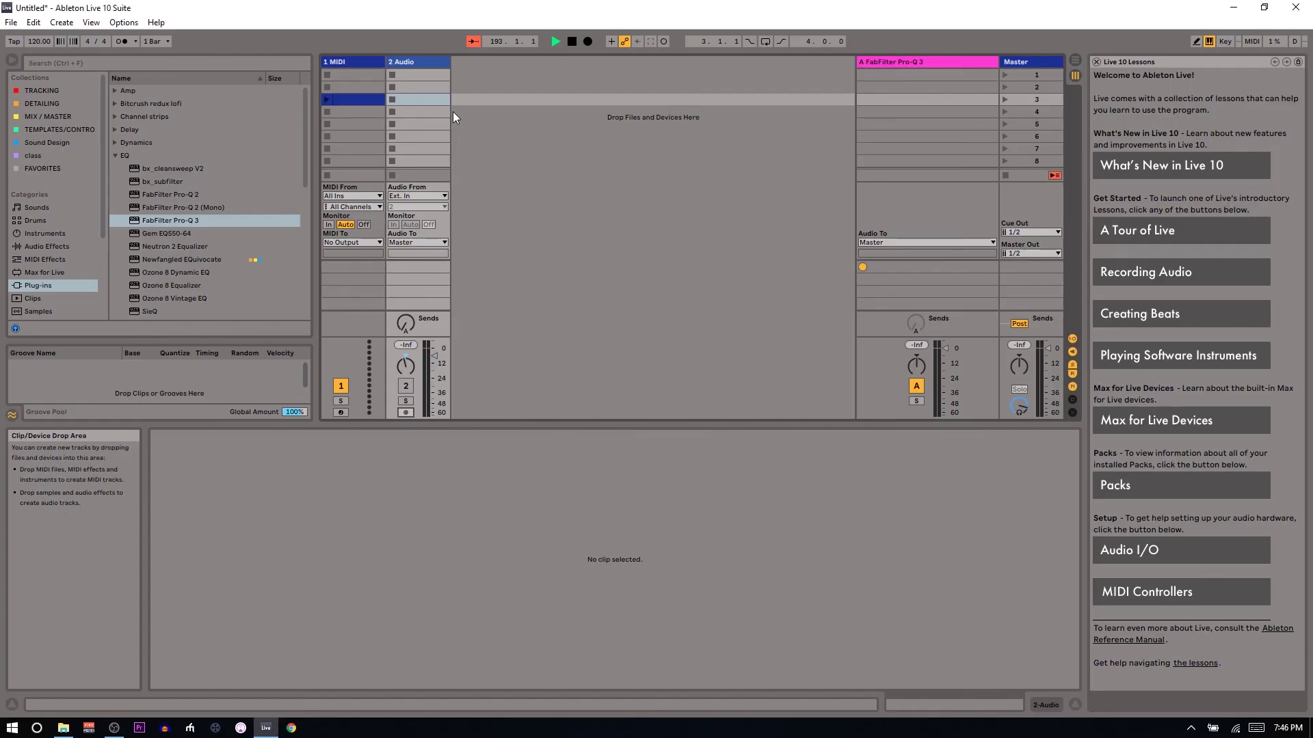